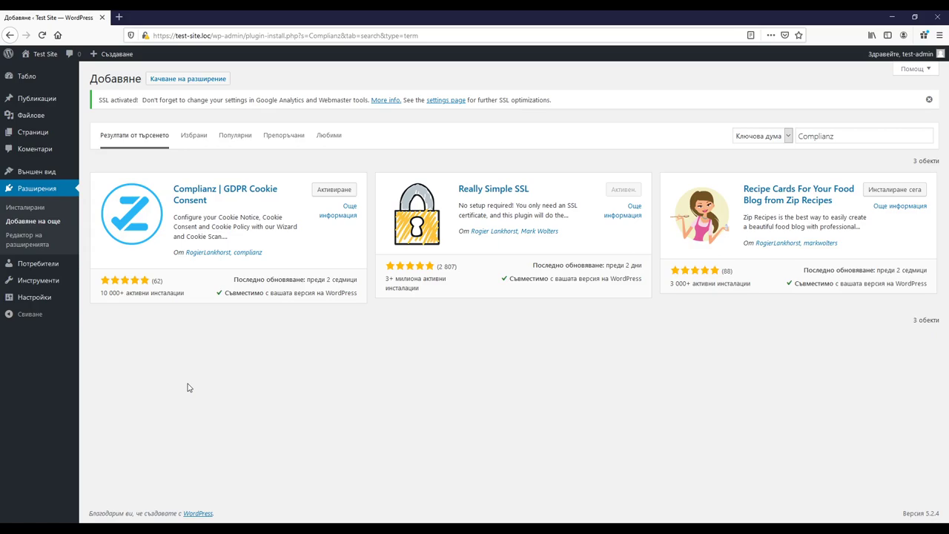
- Activate the Complianz | GDPR Cookie Consent plugin and start its setup wizard
click(318, 191)
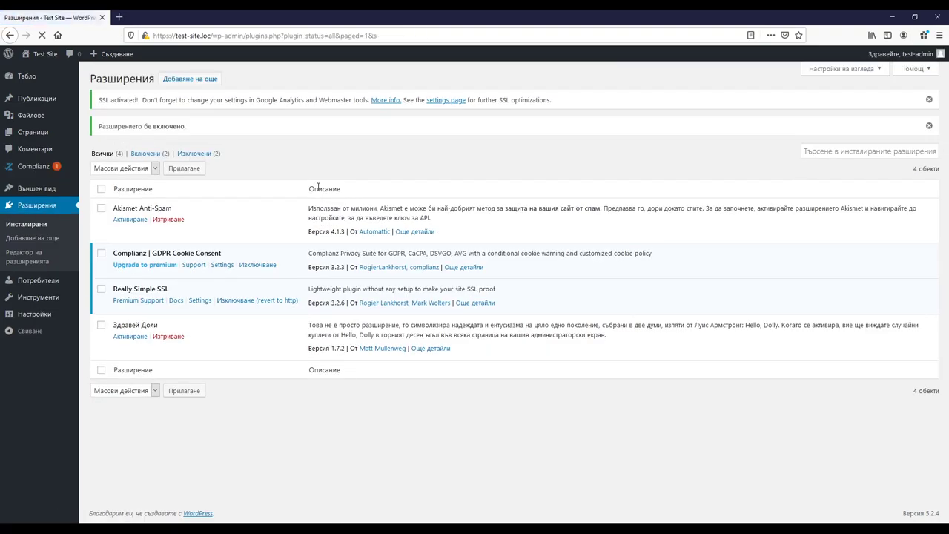
mouse_move(37, 175)
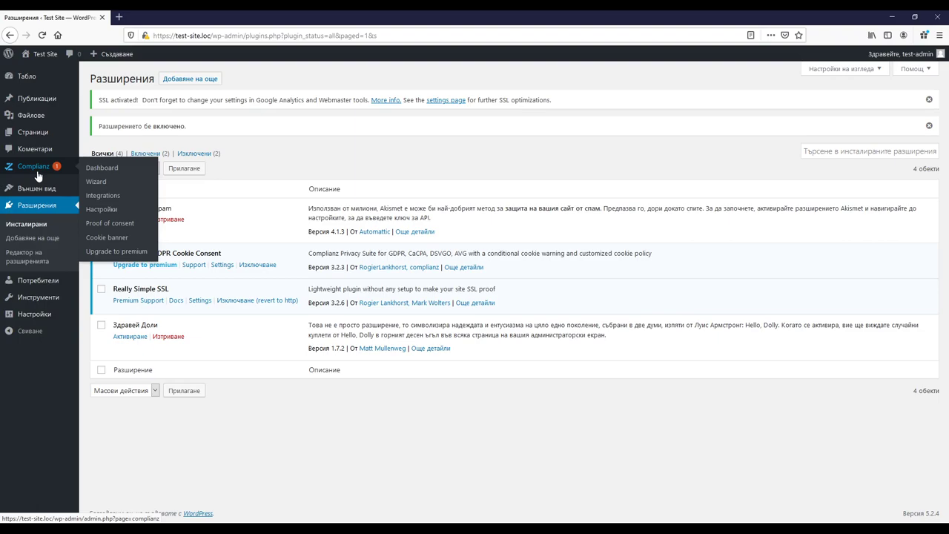
click(37, 169)
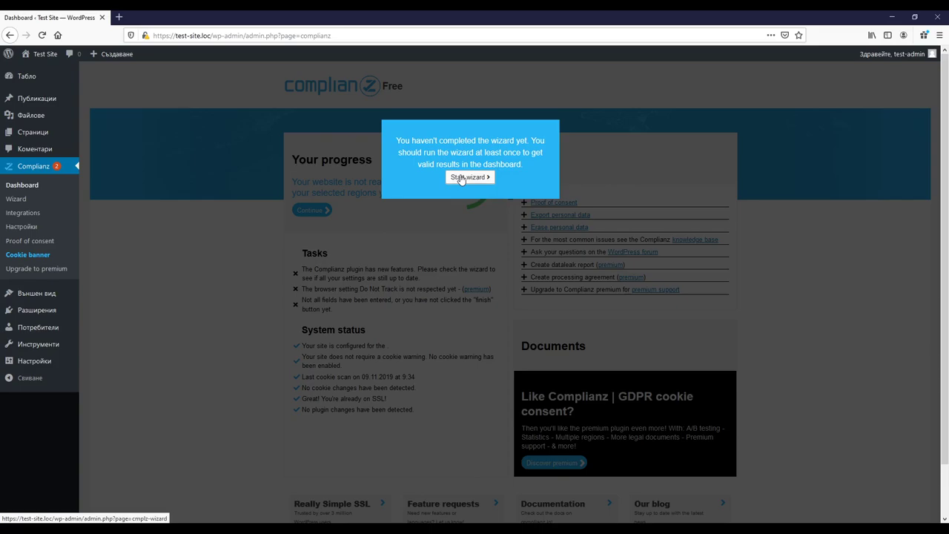
click(460, 178)
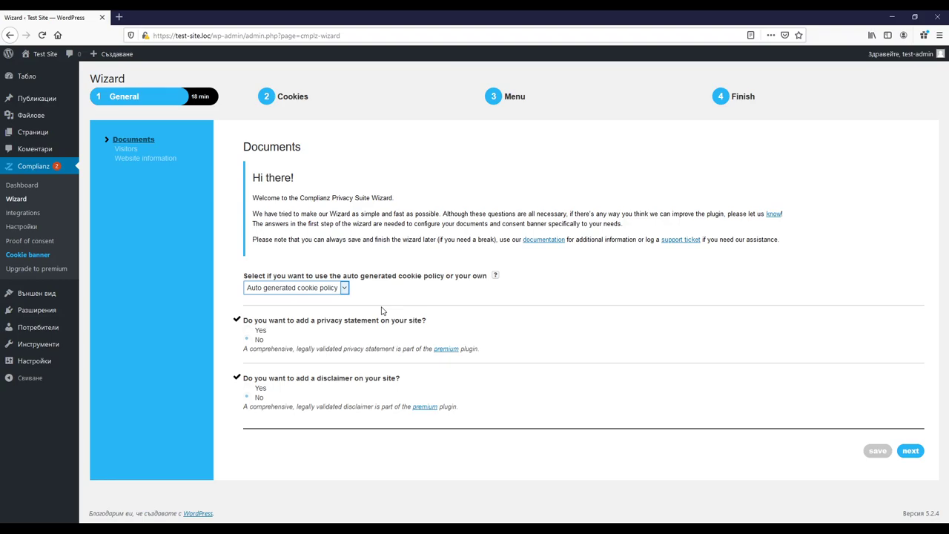
- Accept the auto generated cookie policy in Documents and set the target region to European Union (GDPR), excluding the UK
click(911, 451)
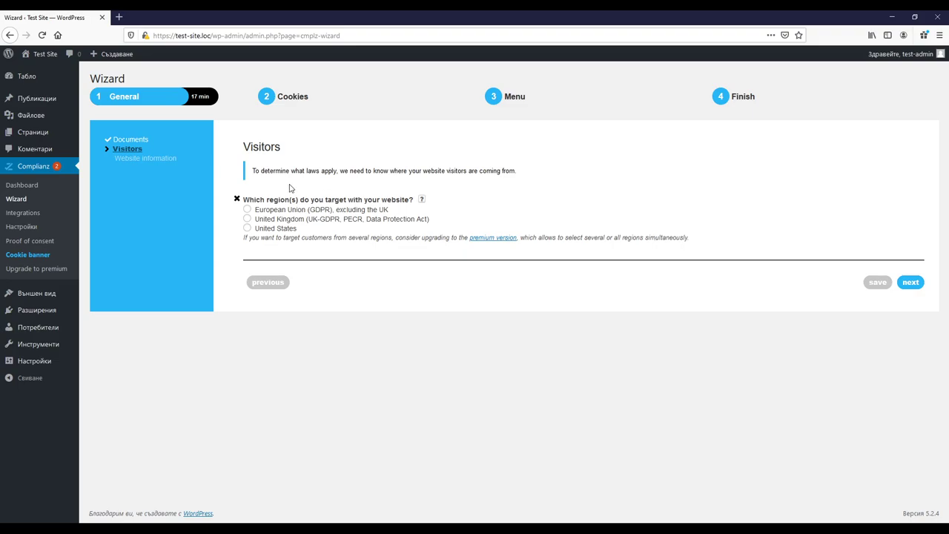
click(249, 210)
click(911, 284)
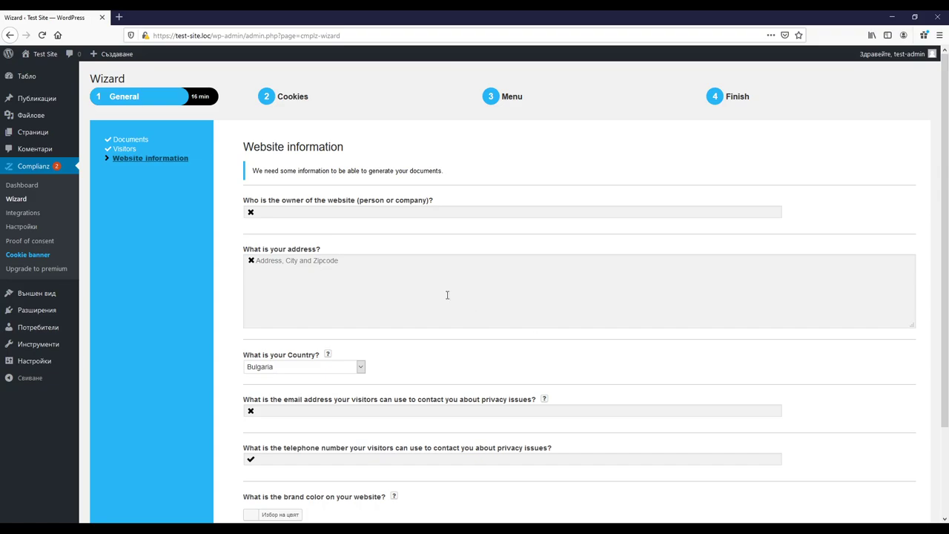
- Enter "Test" as both the website owner and the address, and fill in the privacy contact email and telephone number
click(378, 211)
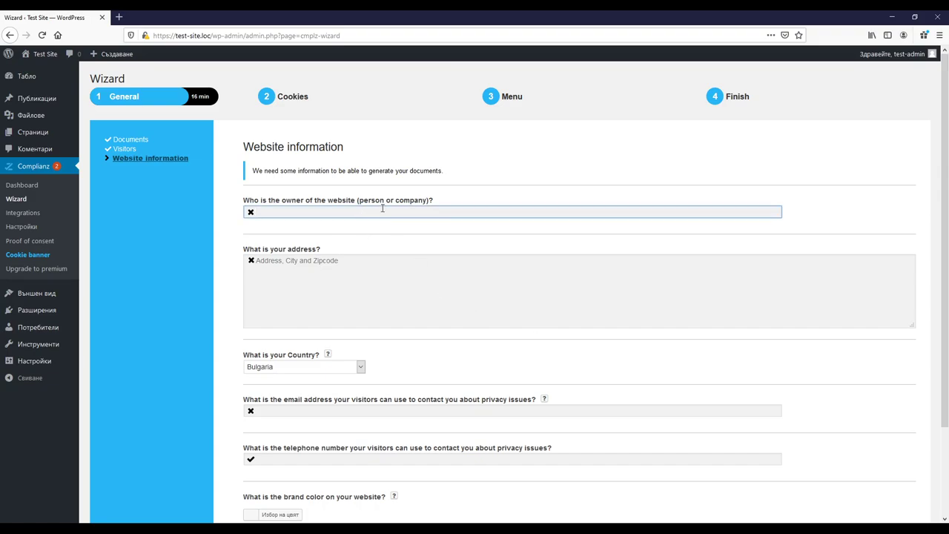
text(Test)
click(299, 283)
text(Test)
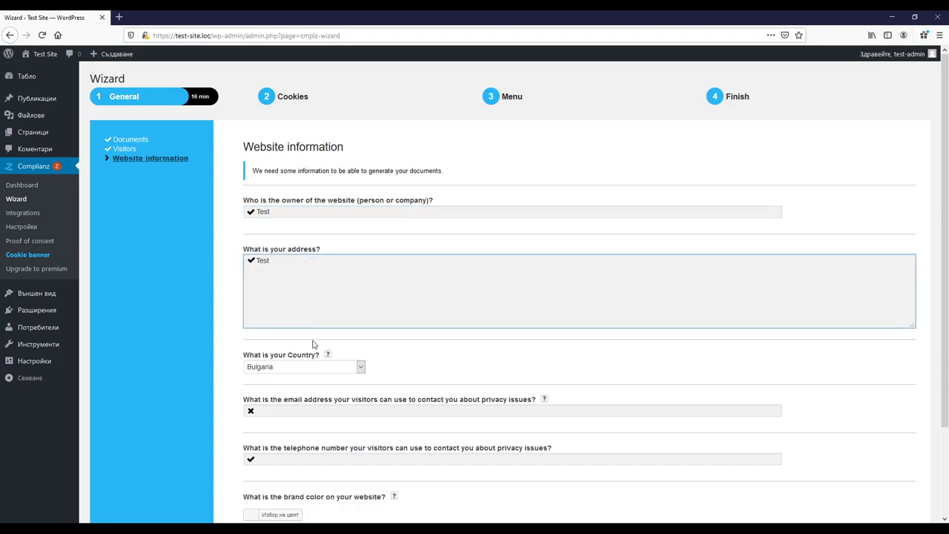
click(300, 410)
text(T)
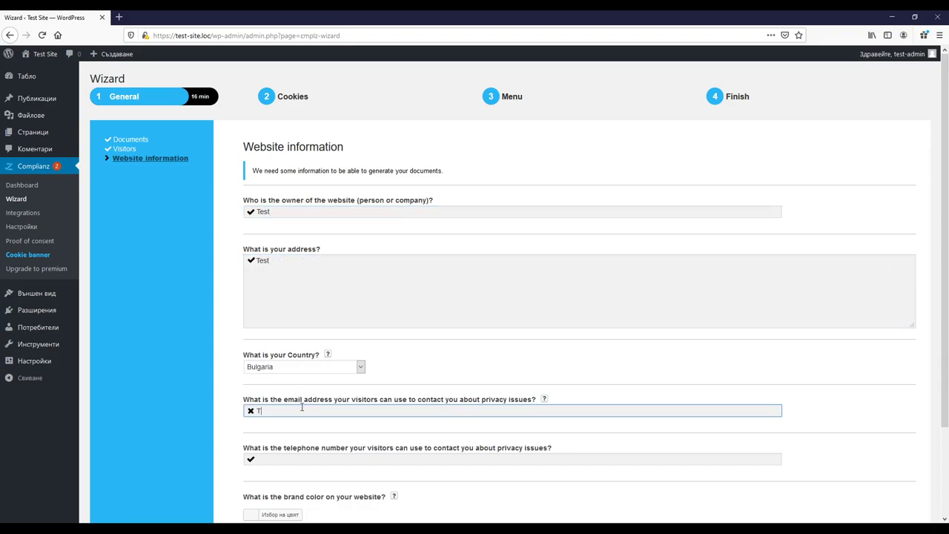
text(est@test.eu)
scroll(291, 425, down, 3)
click(292, 357)
text(888888)
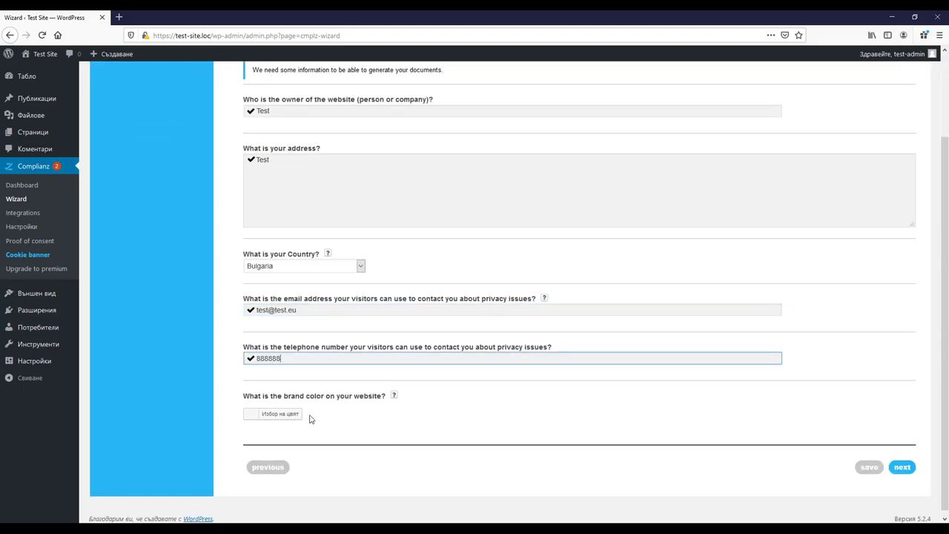
- Set the website's brand color to the red preset #dd3333 and continue to the cookie scan
click(293, 417)
scroll(363, 445, down, 3)
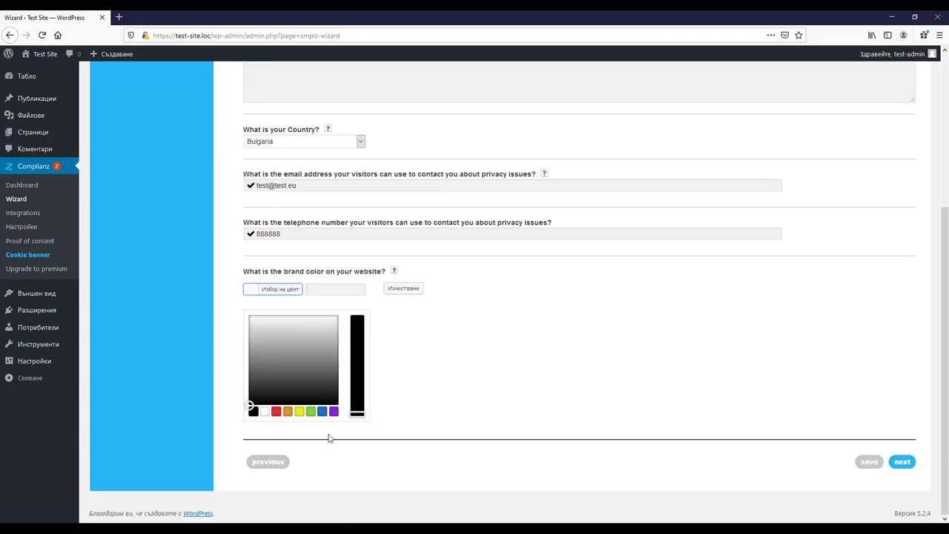
click(275, 411)
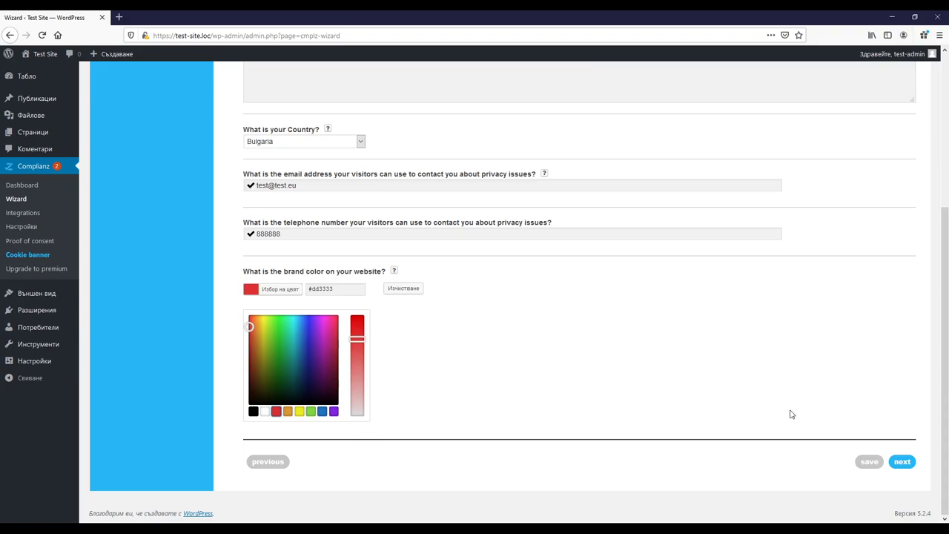
click(902, 461)
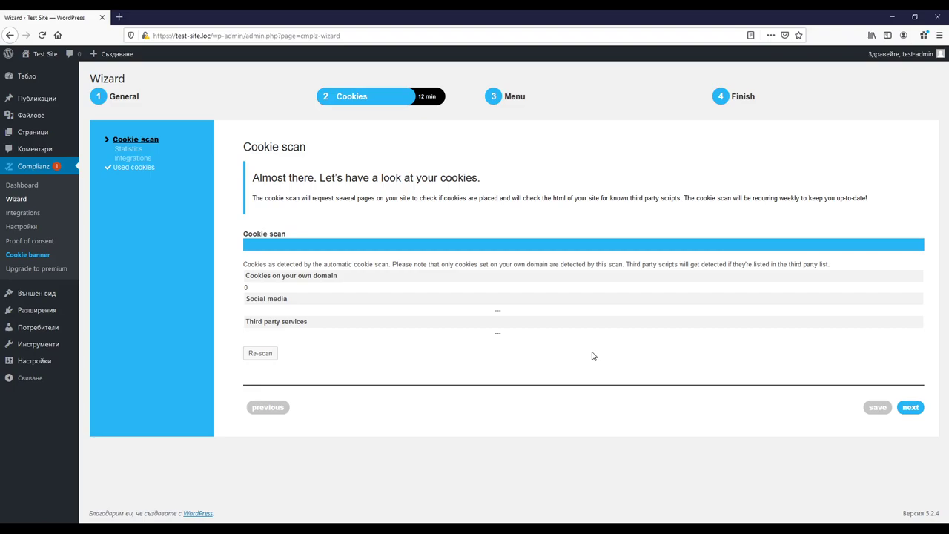
- Re-run the cookie scan and answer No to compiling website statistics
click(265, 354)
click(914, 406)
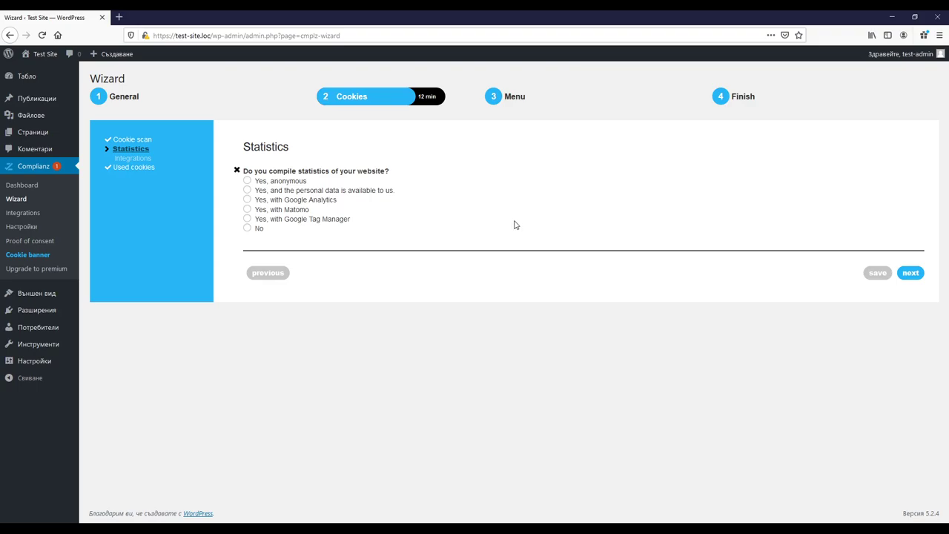
click(247, 228)
click(909, 274)
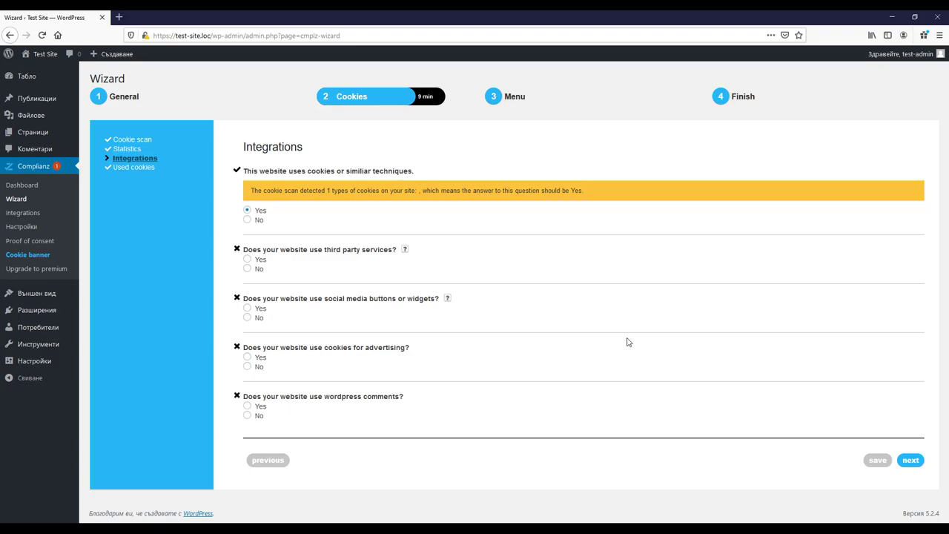
- Answer Yes to using third party services and select YouTube as the service used on the site
click(247, 259)
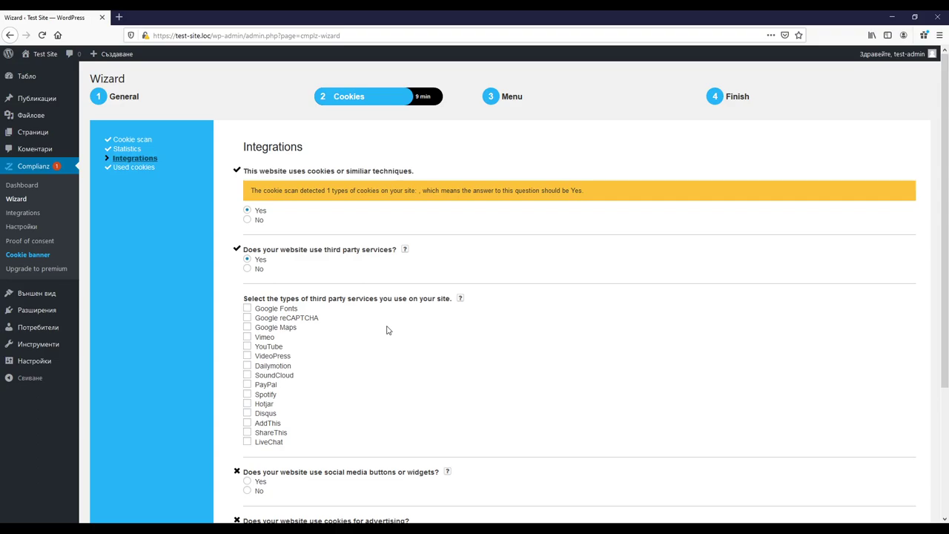
click(247, 346)
scroll(371, 354, down, 2)
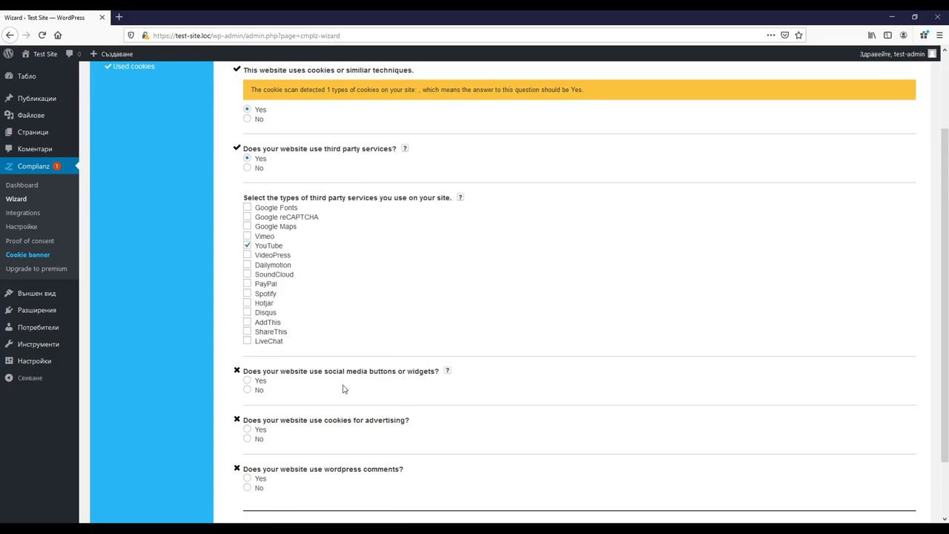
- Answer No to social media buttons and advertising cookies, and Yes to WordPress comments
click(258, 393)
scroll(300, 392, down, 2)
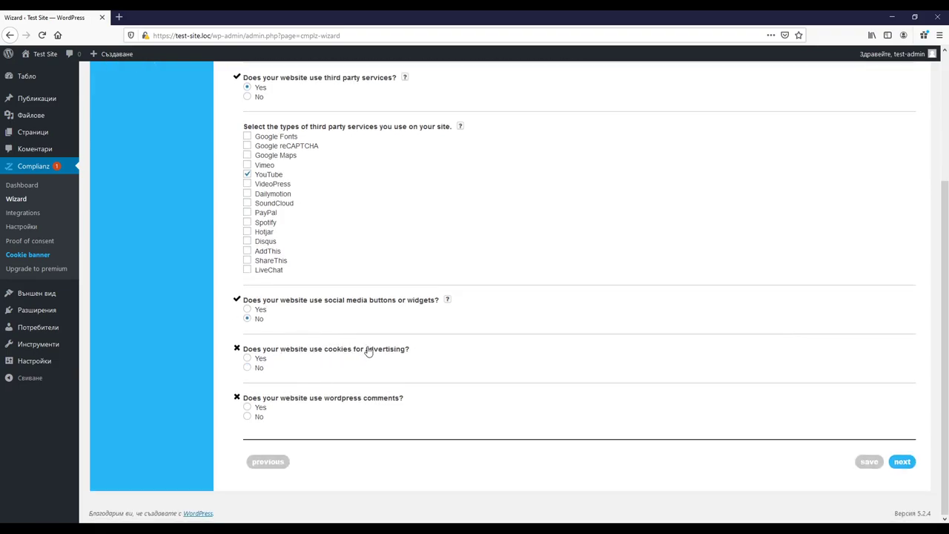
click(247, 368)
click(248, 407)
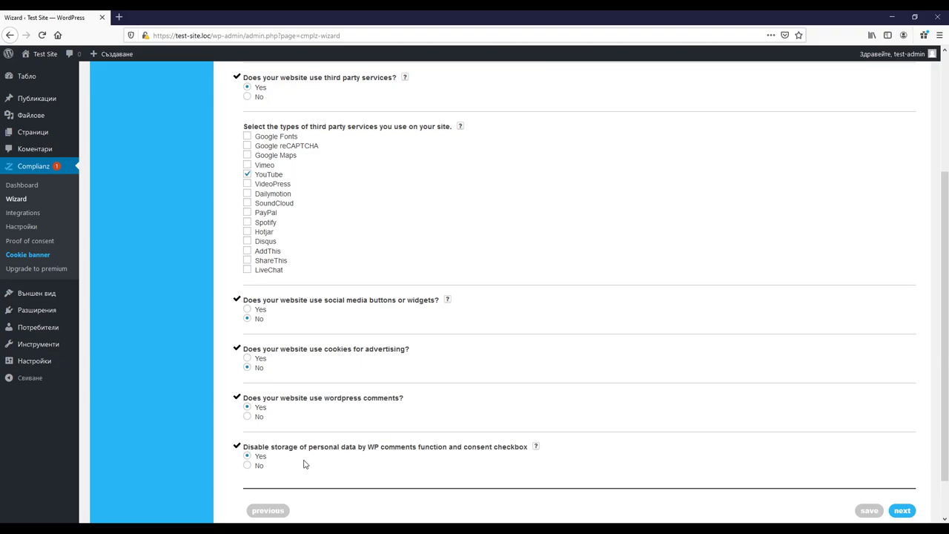
- Show the help for disabling personal data storage by WP comments, keep Yes selected, and continue to the used cookies
click(536, 447)
click(536, 446)
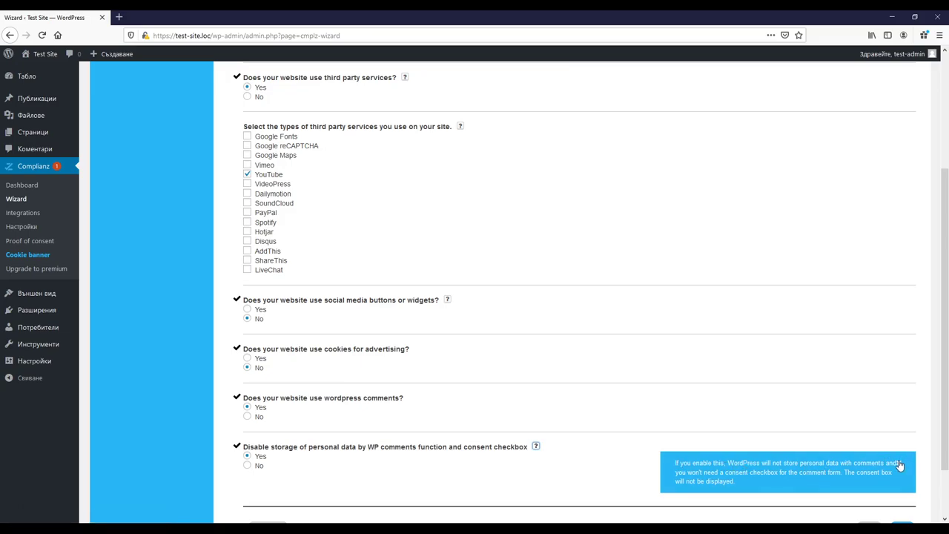
scroll(852, 458, down, 2)
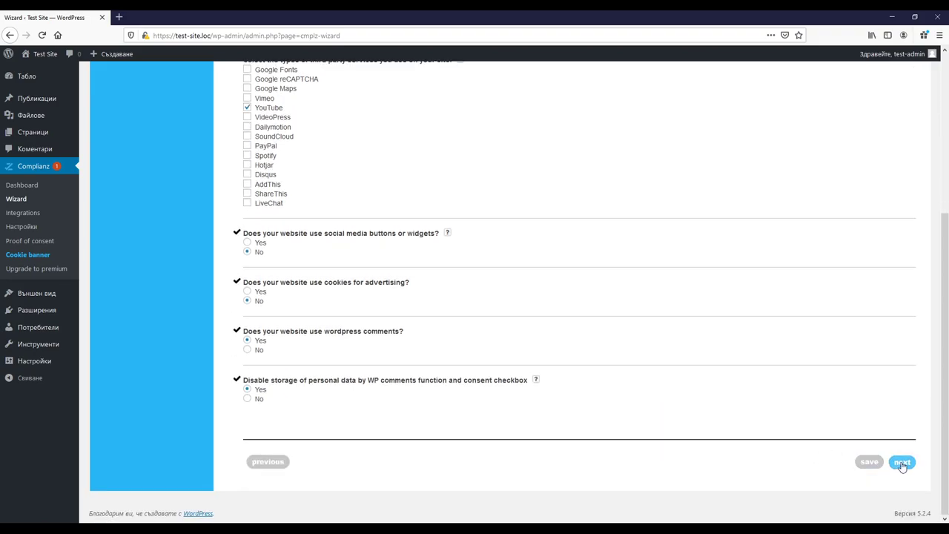
click(902, 461)
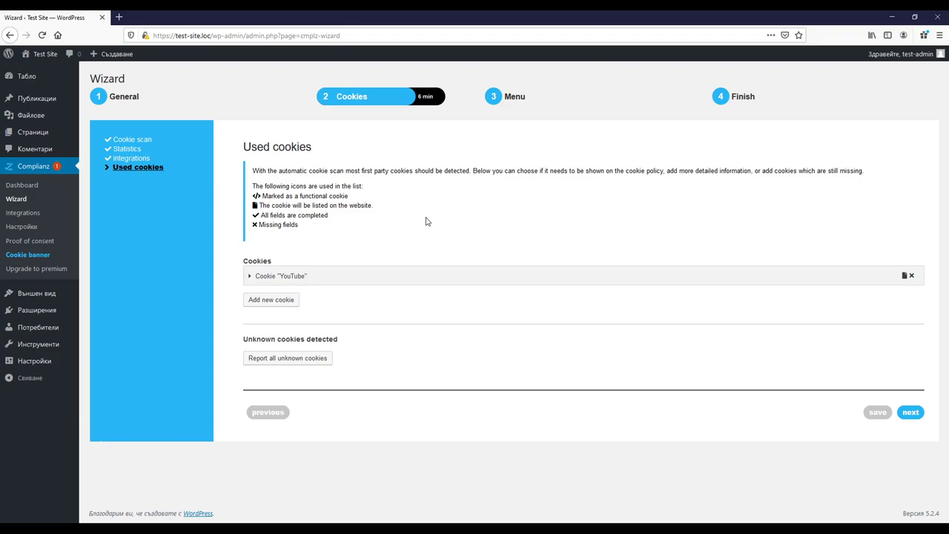
- Set the YouTube cookie's retention period to "30 дни", save the cookie and continue to the wizard's Menu stage
click(252, 277)
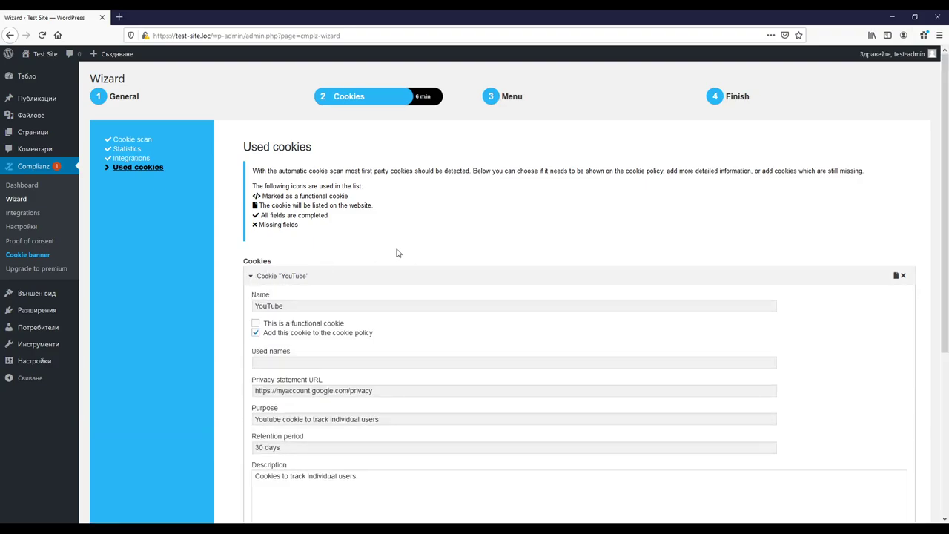
scroll(406, 270, down, 3)
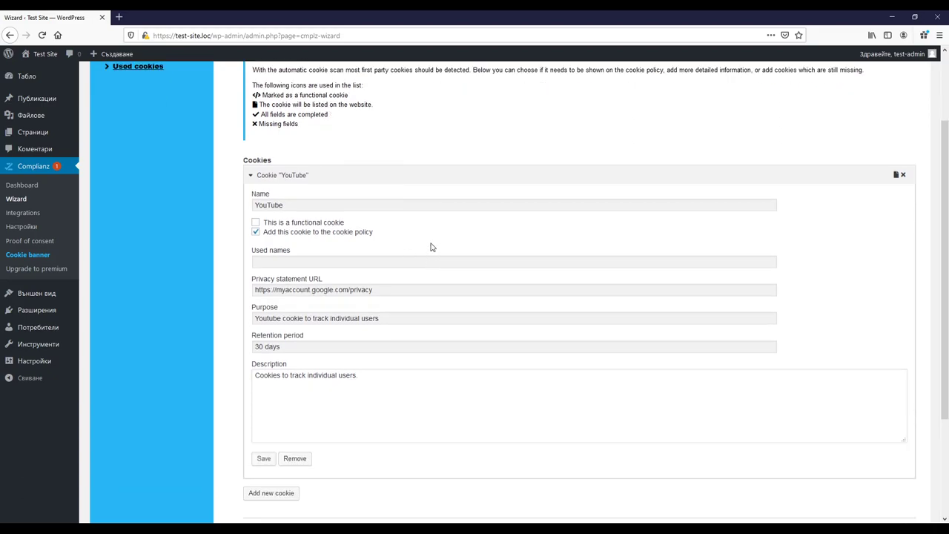
scroll(413, 241, up, 1)
scroll(413, 241, up, 3)
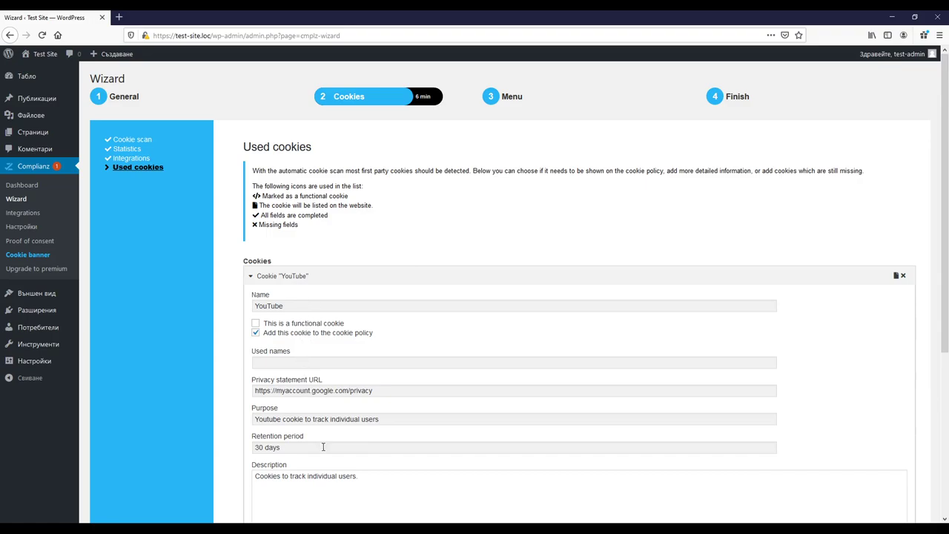
scroll(352, 437, down, 1)
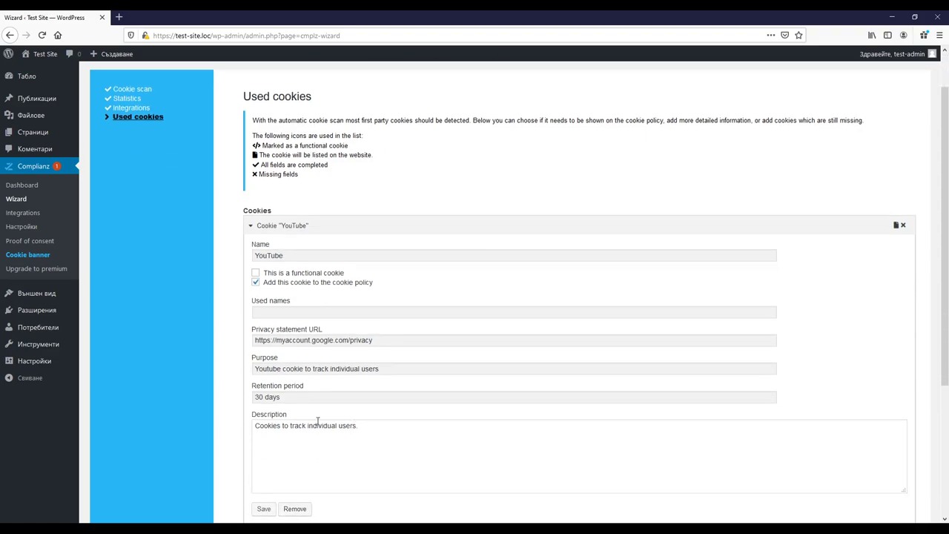
click(282, 400)
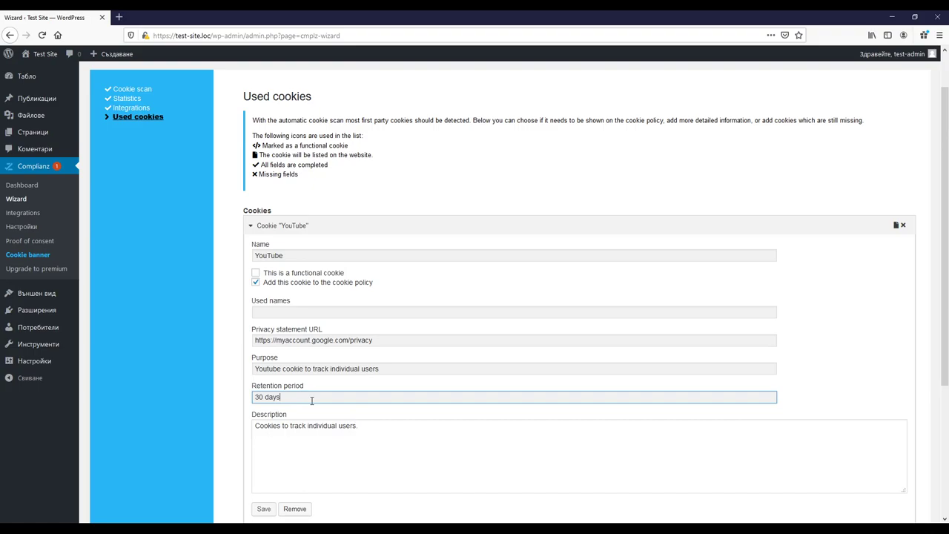
key(BackSpace)
key(BackSpace)
key(BackSpace)
key(BackSpace)
text(дня)
key(BackSpace)
key(BackSpace)
text(ни)
scroll(334, 417, down, 5)
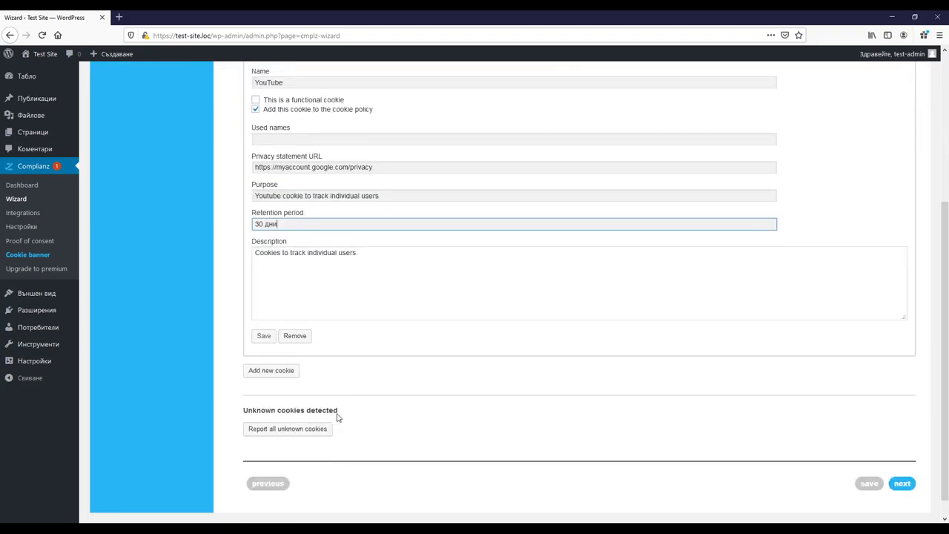
click(263, 314)
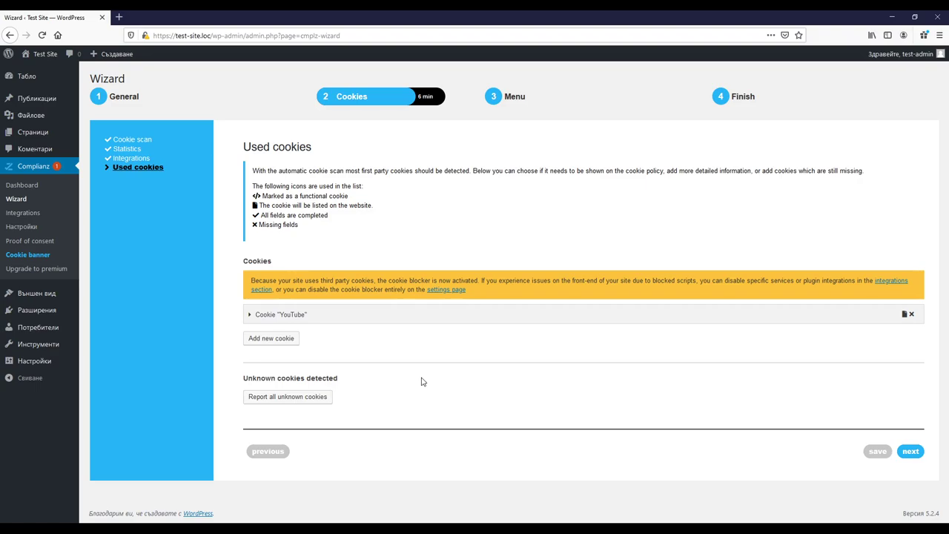
click(910, 452)
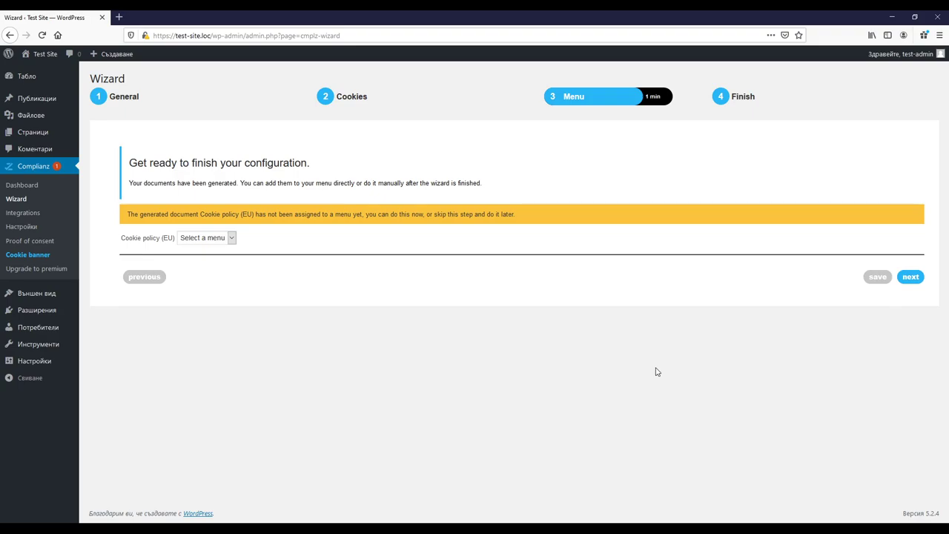
- Assign the Cookie policy (EU) document to the Footer Menu and finish the wizard to reach the cookie banner settings
click(232, 238)
click(229, 266)
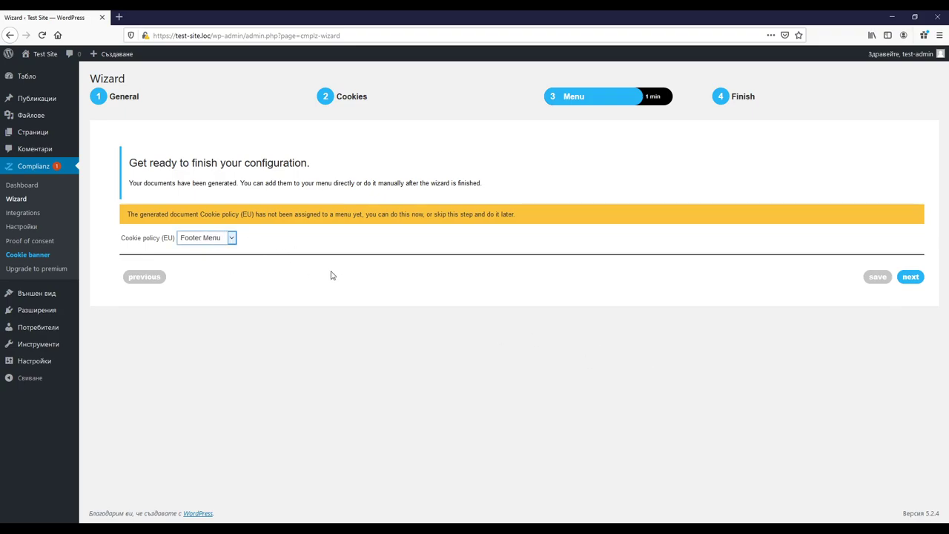
click(906, 278)
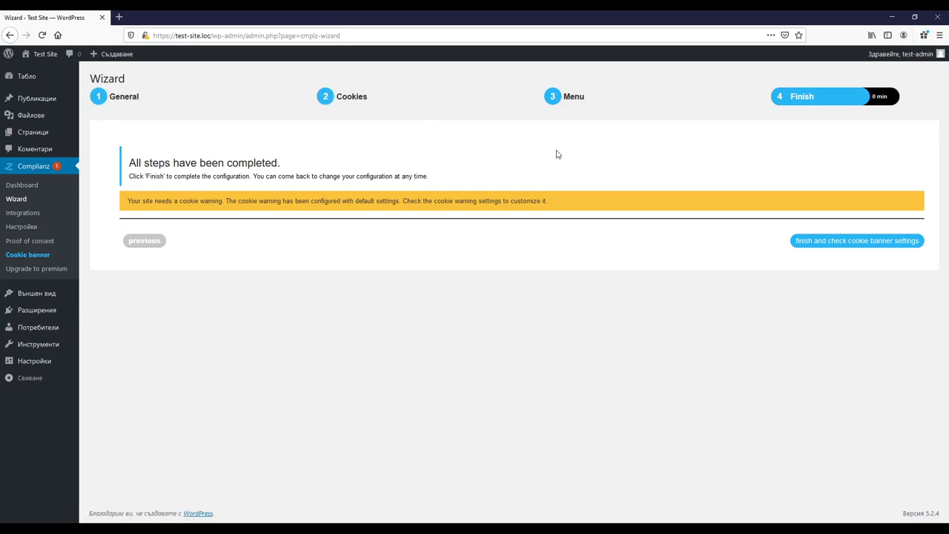
click(799, 240)
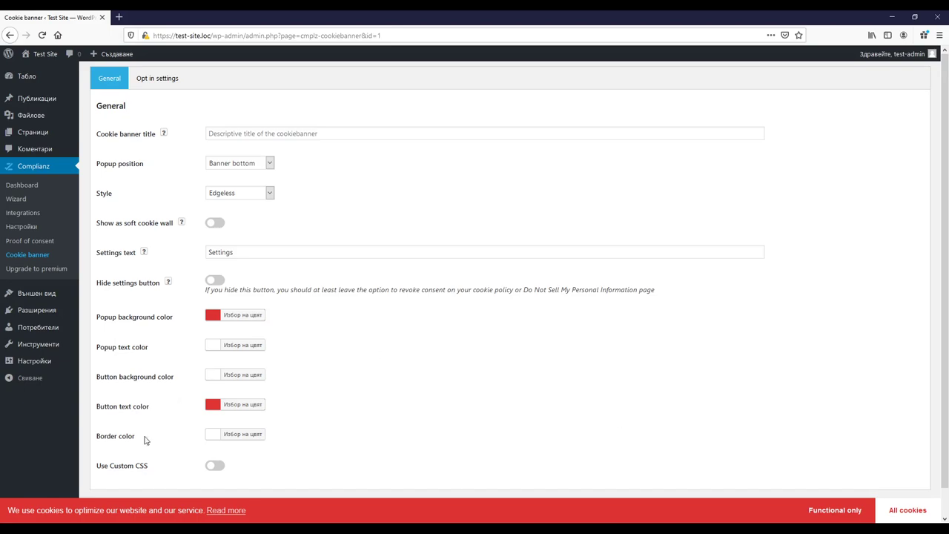
- Try the Push down popup position for the cookie banner and switch it to Floating left
click(272, 163)
key(p)
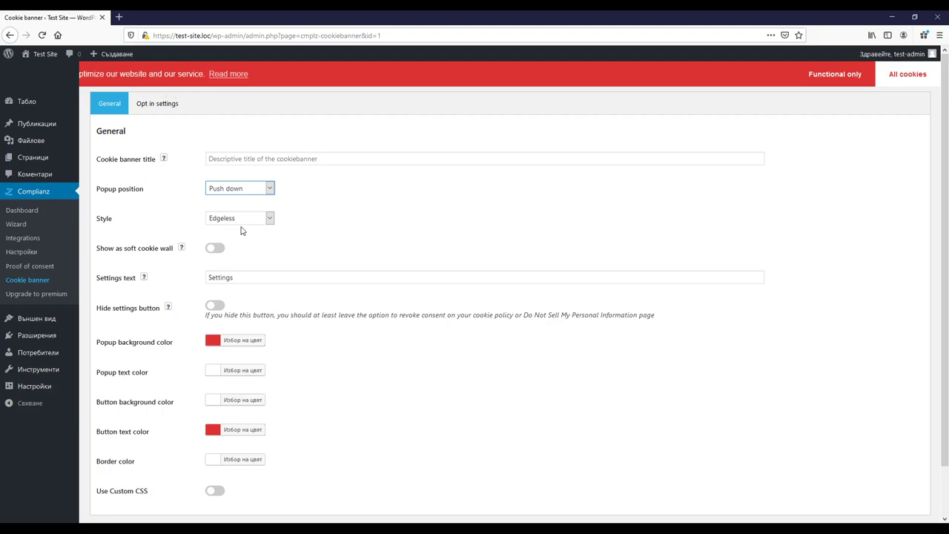
key(Down)
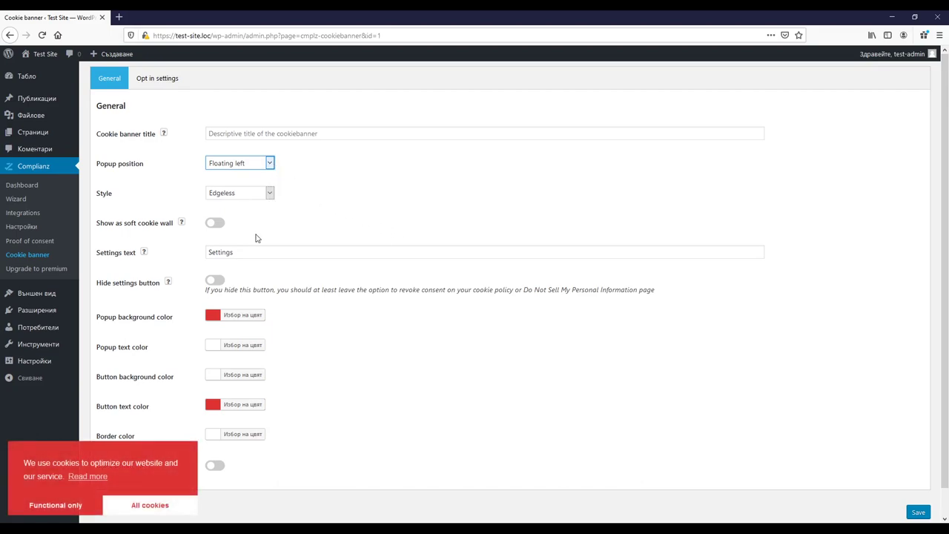
- Try the Center popup position, set the cookie banner's position to Banner bottom, and open the opt-in settings
key(Down)
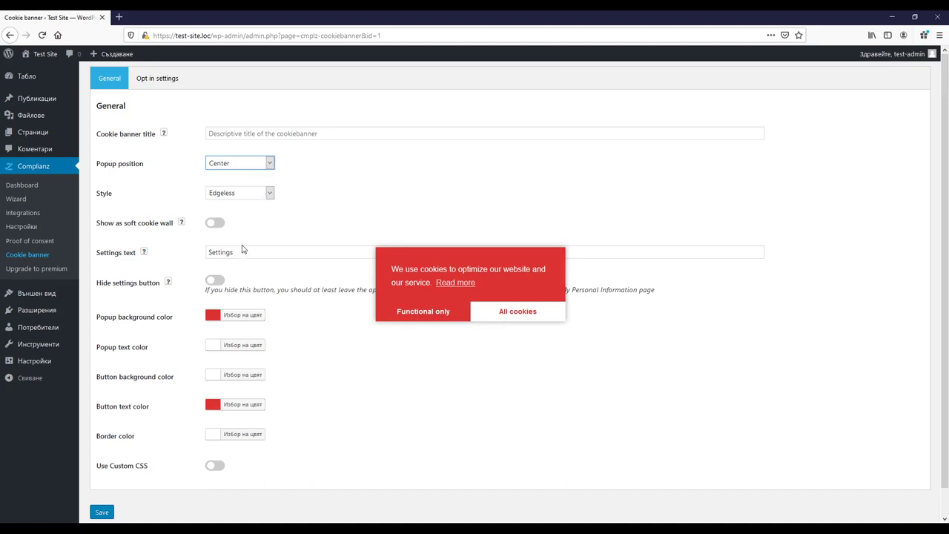
key(Down)
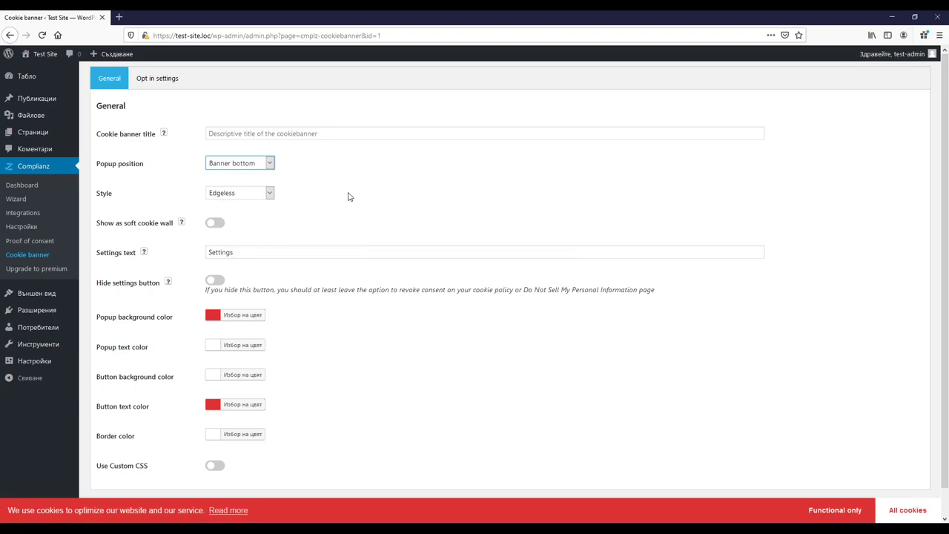
double_click(241, 250)
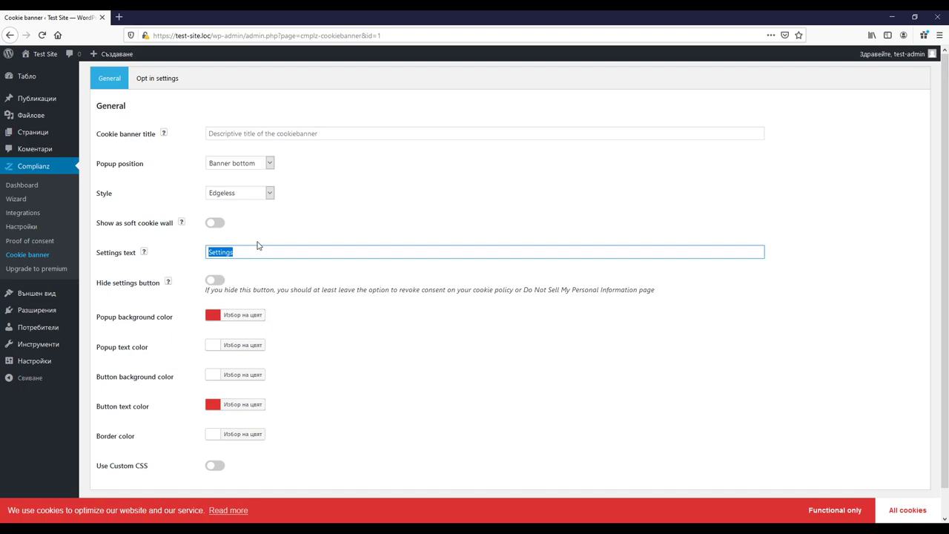
click(157, 78)
- Try appending "Test" to the EU, UK cookie message and remove the added word again
click(491, 242)
text(Test)
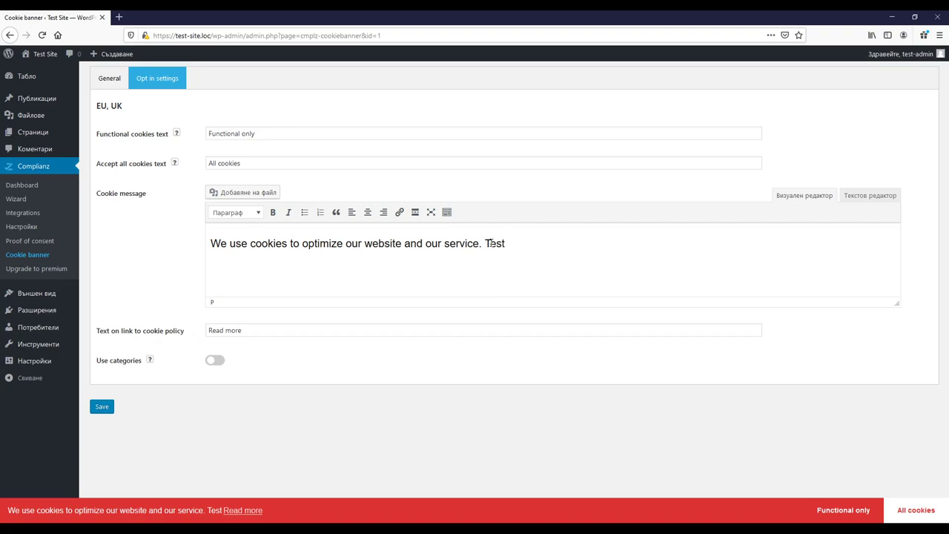
click(101, 413)
click(519, 243)
key(BackSpace)
key(BackSpace)
key(BackSpace)
key(BackSpace)
- Set the text on the cookie policy link to "Прочетете още" and save the banner
drag(248, 333, 204, 327)
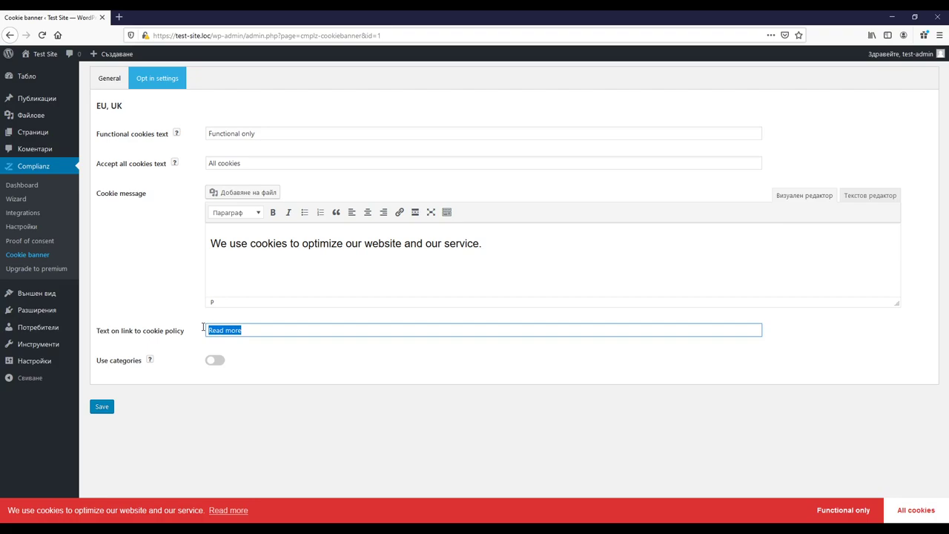
text(Прочетете още)
click(100, 408)
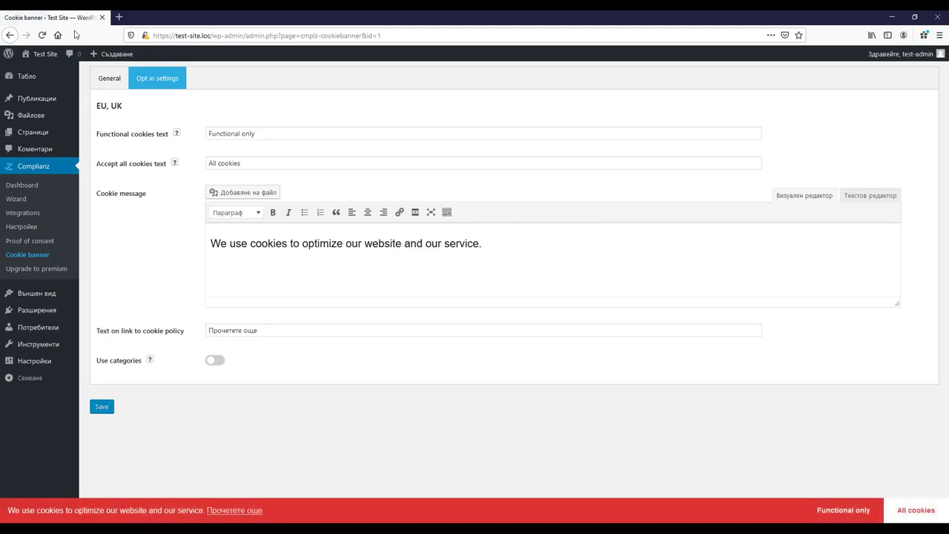
- Look over the Complianz general settings and generate a proof of consent document
click(24, 227)
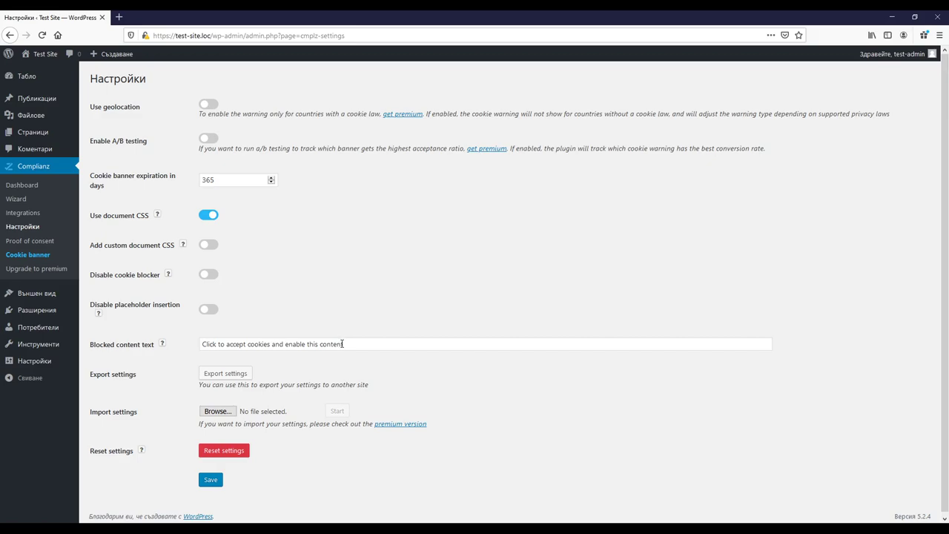
scroll(259, 364, down, 1)
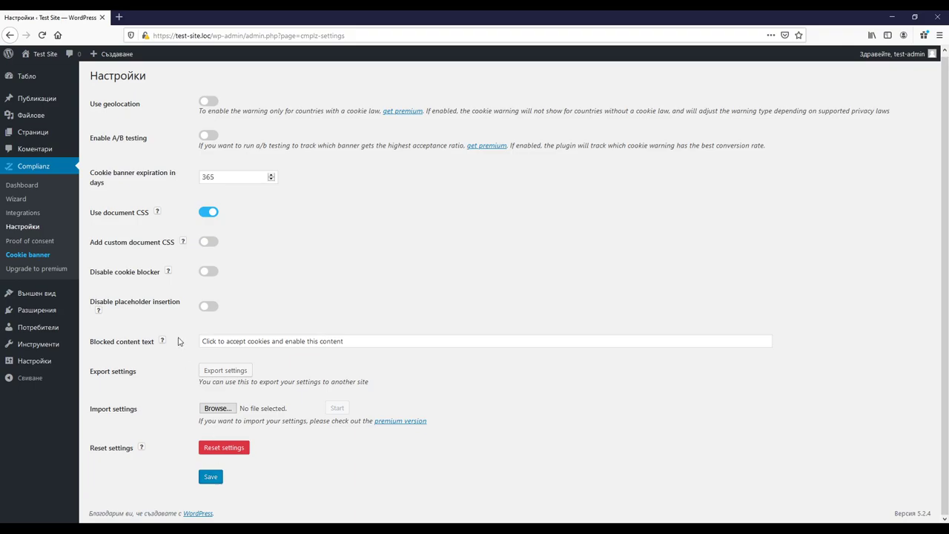
click(46, 241)
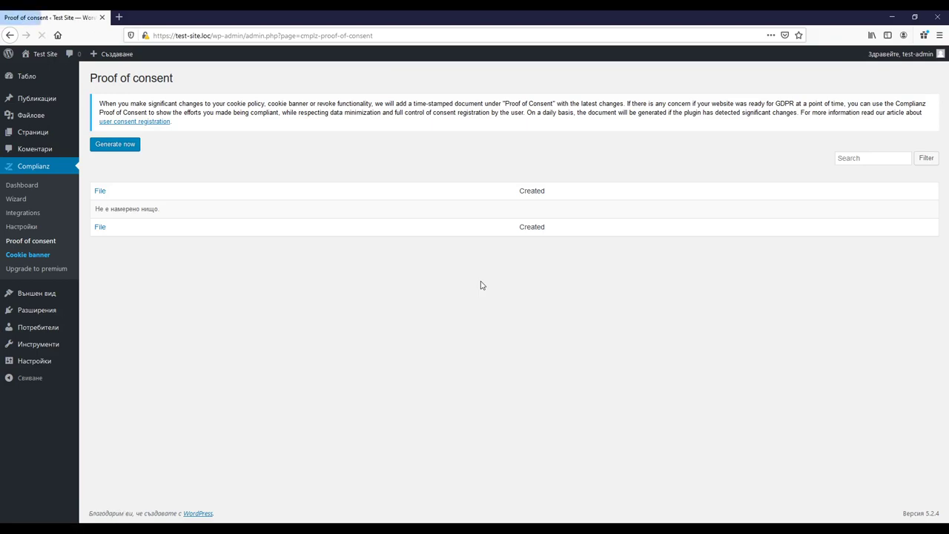
click(134, 146)
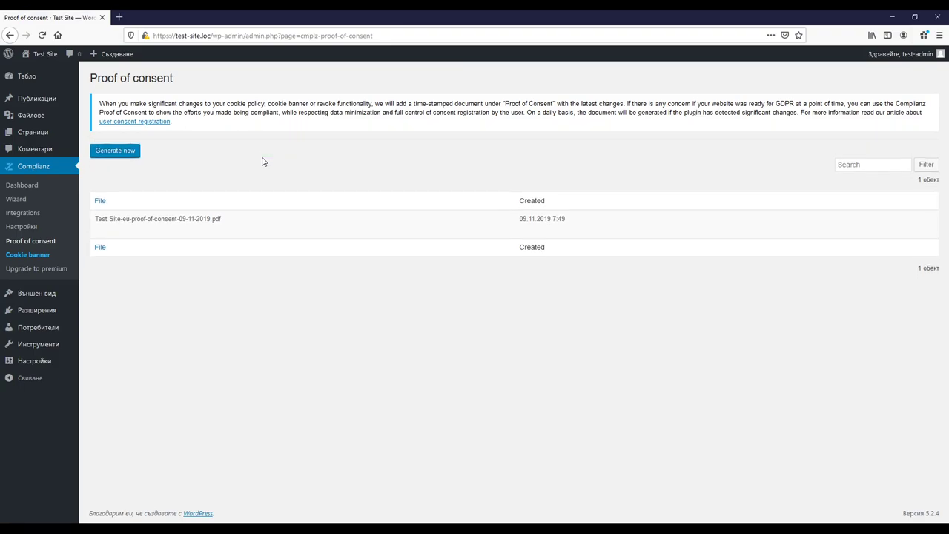
- Open the generated proof of consent PDF, examine its cookie policy and cookie consent settings, and close it
mouse_move(222, 220)
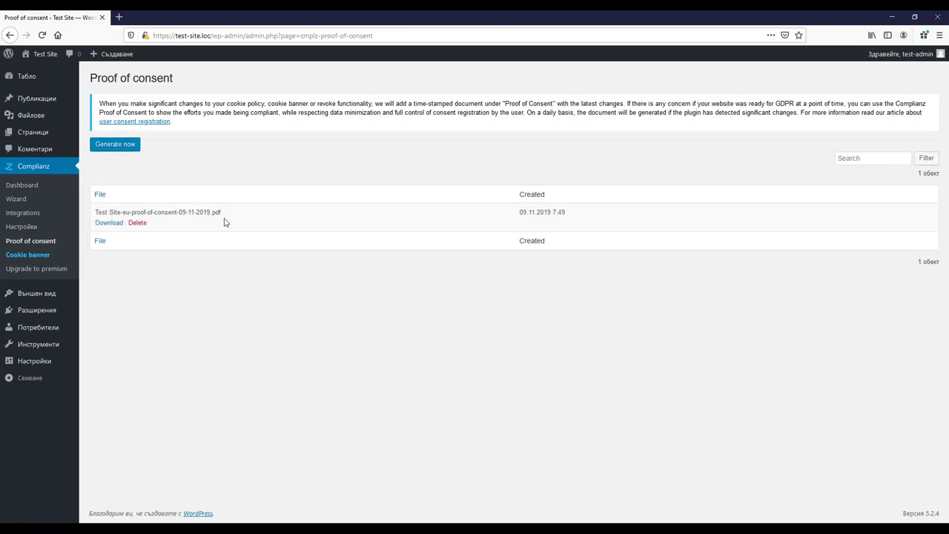
click(109, 222)
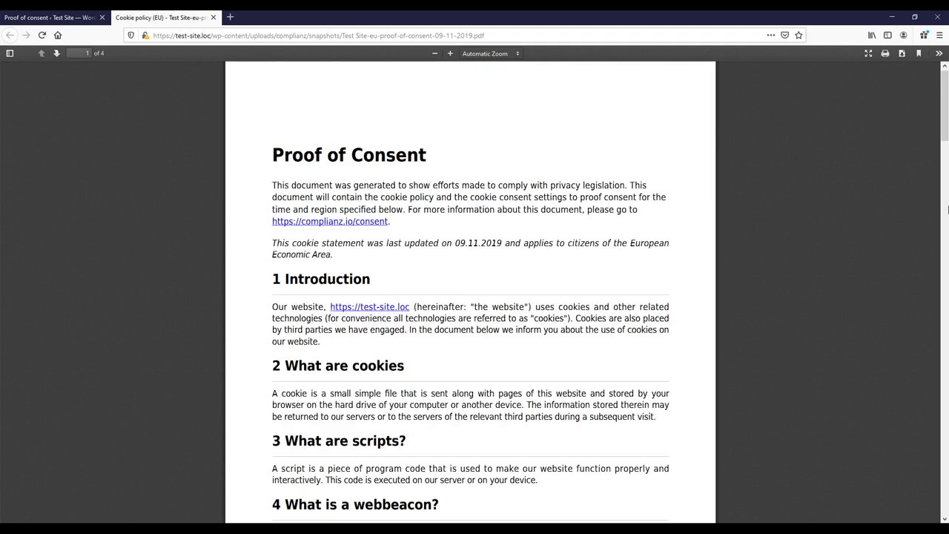
scroll(649, 231, down, 15)
scroll(646, 232, down, 3)
scroll(647, 232, up, 4)
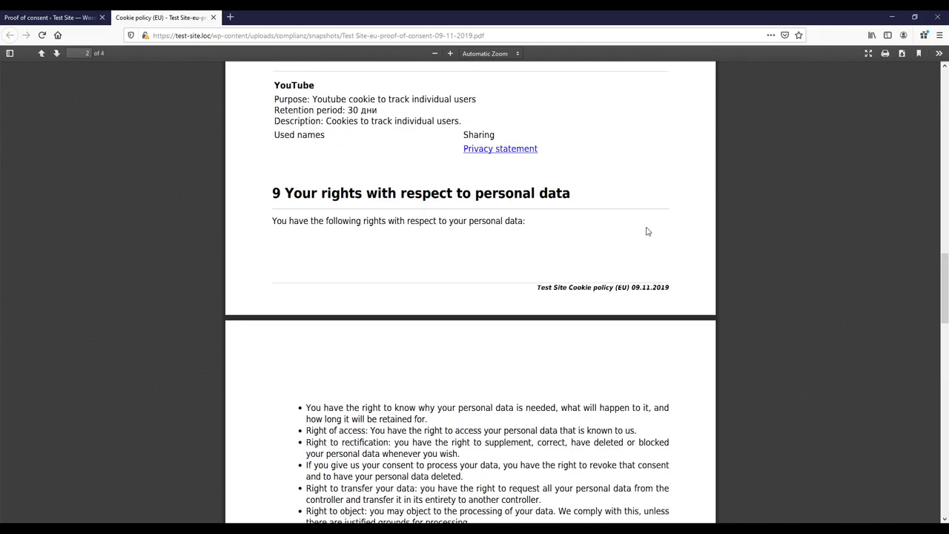
scroll(646, 232, down, 10)
scroll(647, 232, down, 3)
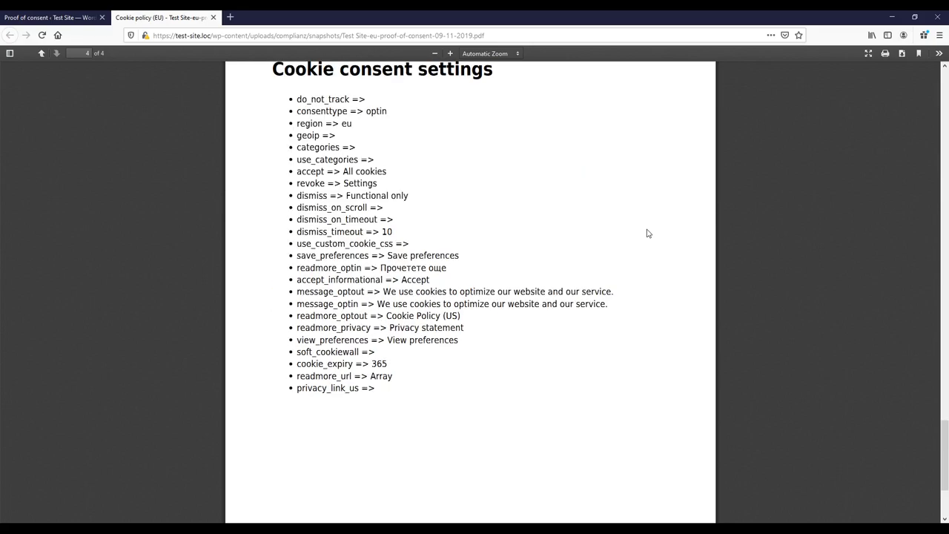
scroll(646, 232, down, 2)
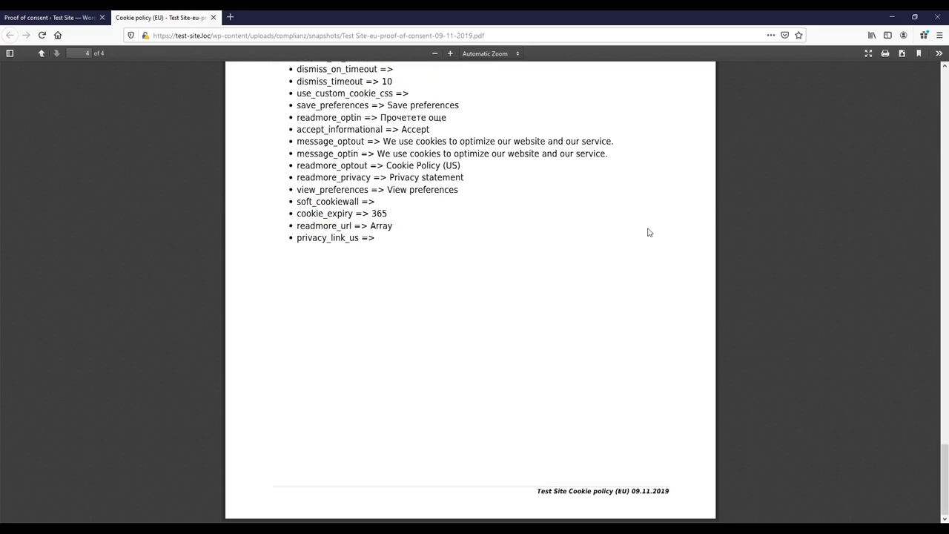
scroll(649, 232, up, 5)
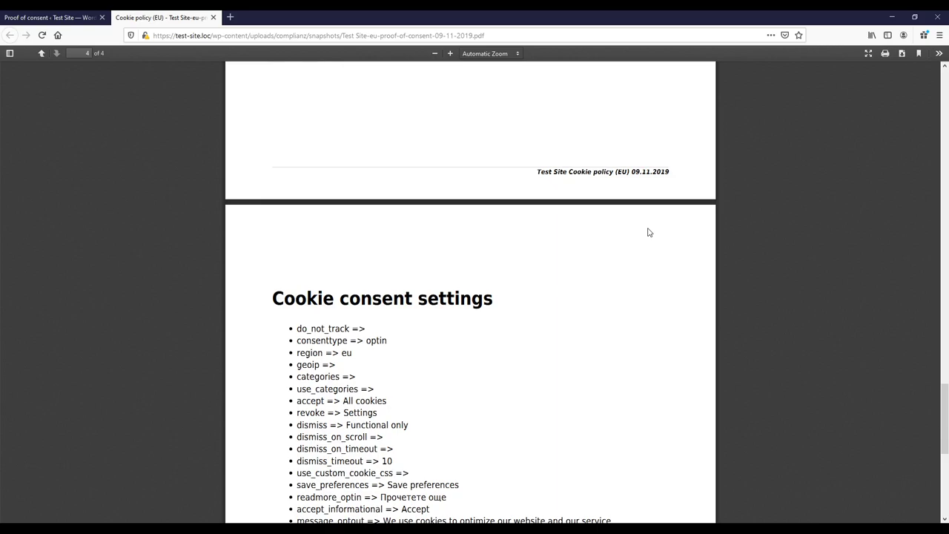
scroll(648, 232, up, 4)
scroll(648, 232, up, 11)
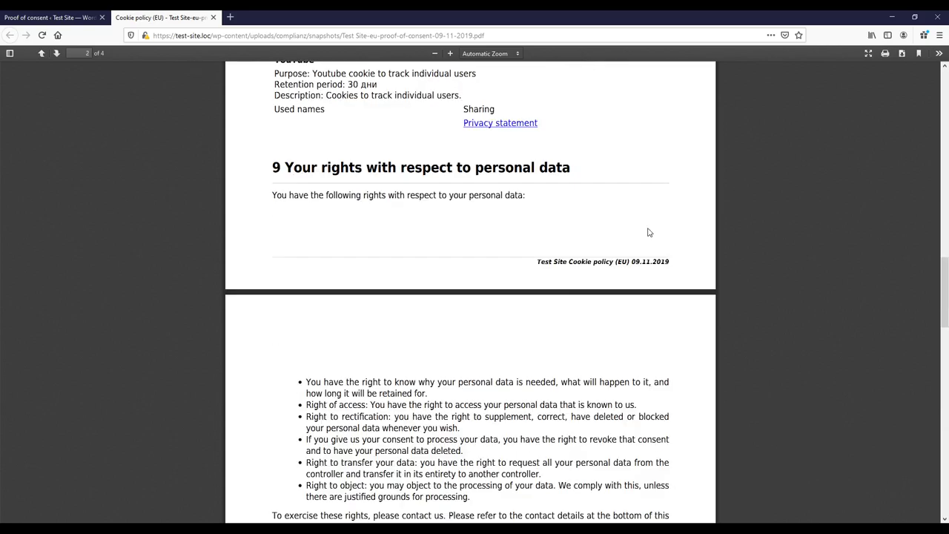
scroll(648, 232, up, 12)
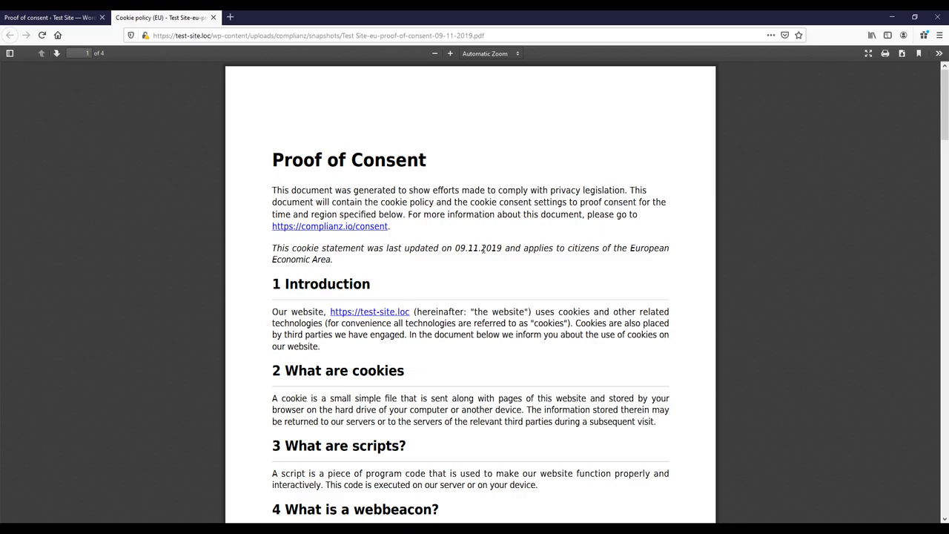
key(ctrl+w)
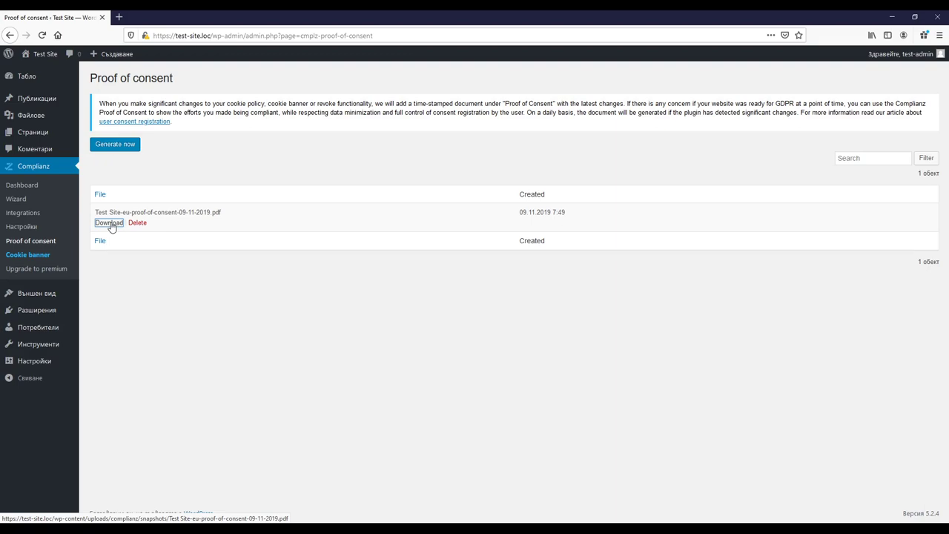
- Review the Script Center, Plugins and Services integrations, the wizard's first page and the Complianz dashboard
click(30, 214)
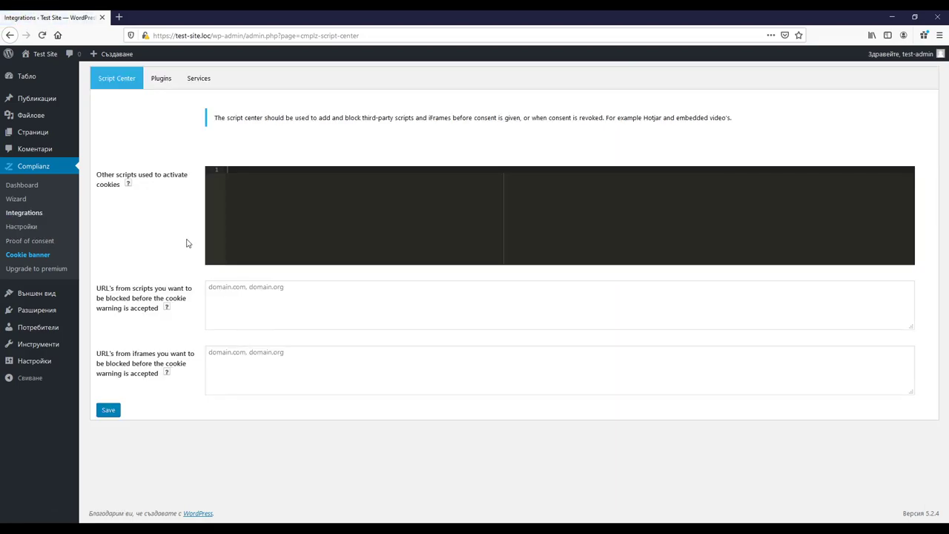
click(163, 80)
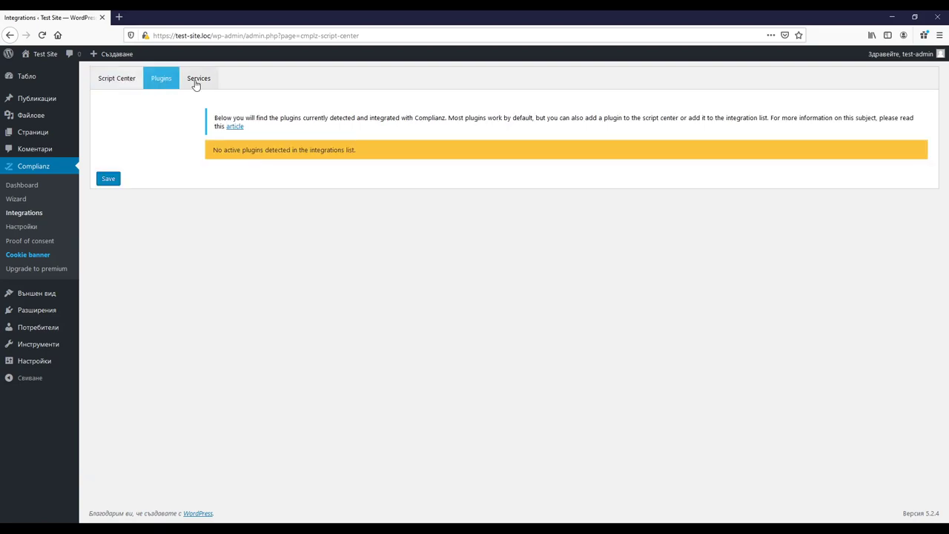
click(197, 82)
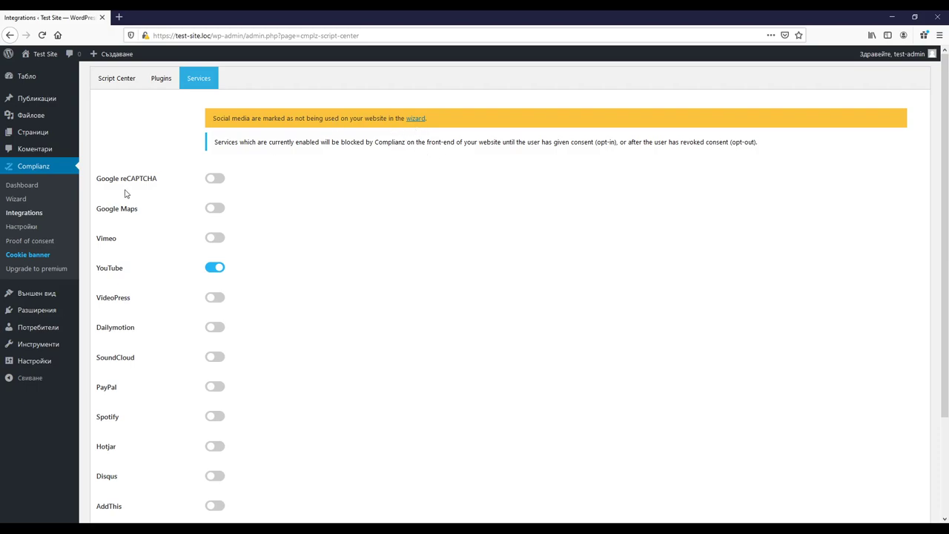
click(16, 198)
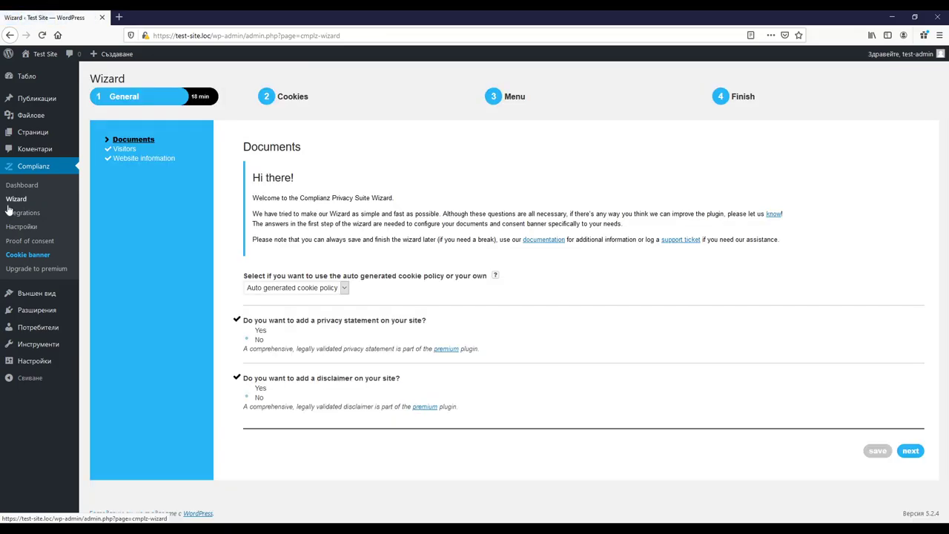
click(20, 191)
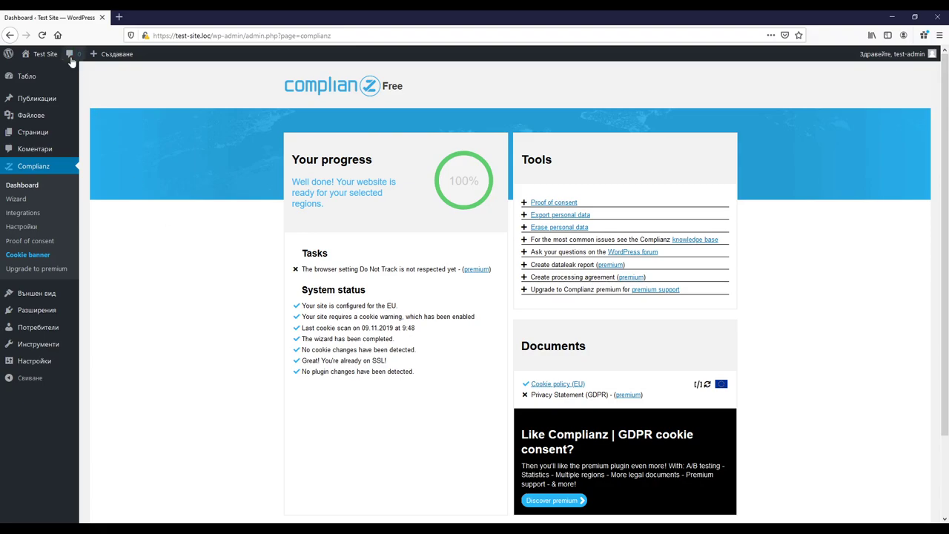
- View the site's front page with the cookie banner and blocked video, and open Cookie policy (EU) from the footer
click(45, 53)
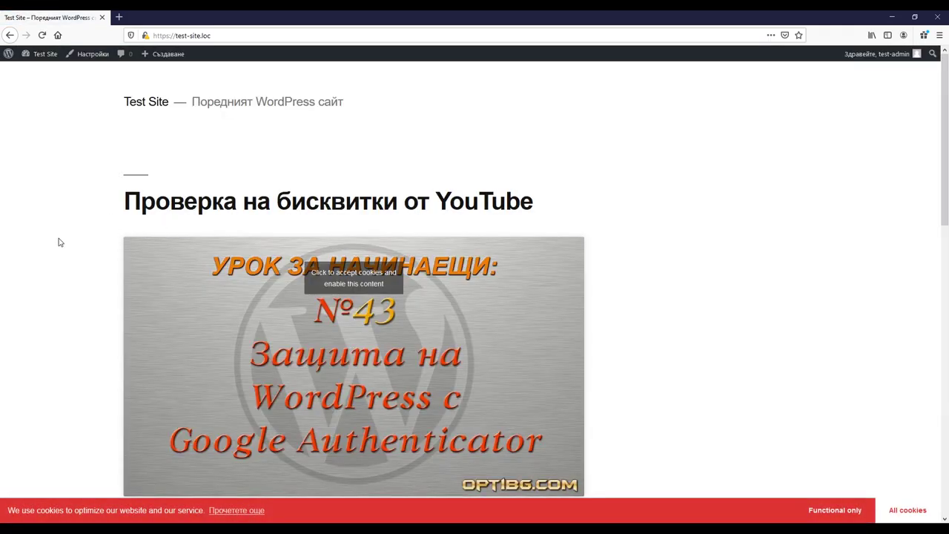
scroll(60, 241, down, 3)
scroll(60, 242, up, 2)
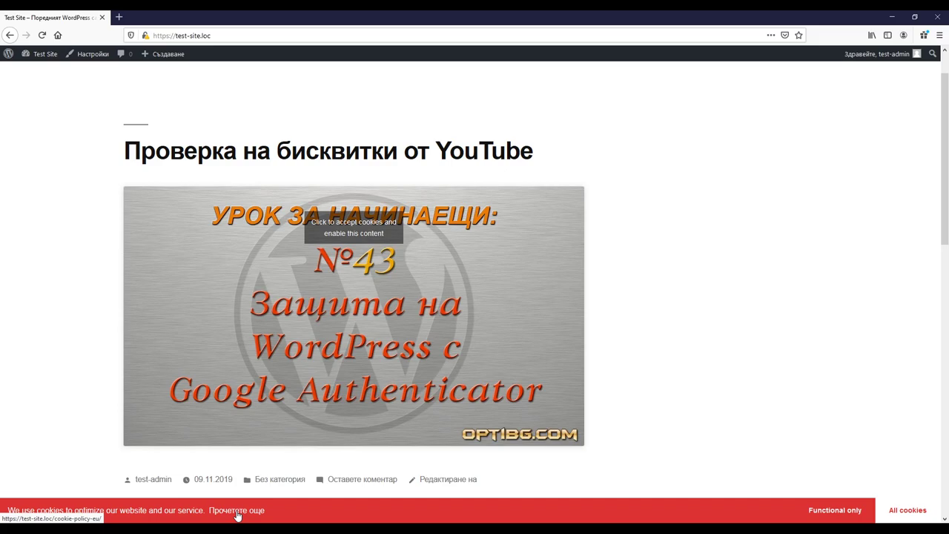
scroll(459, 393, down, 10)
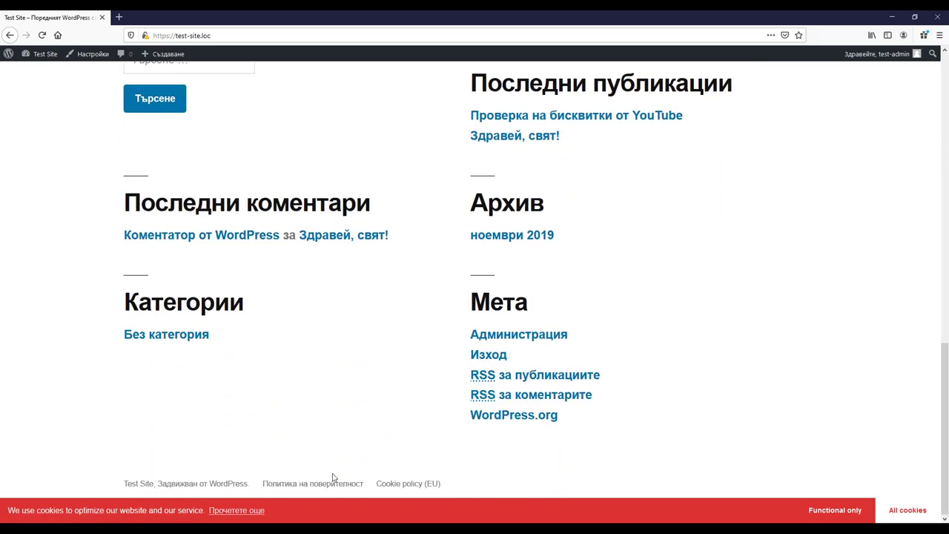
click(431, 483)
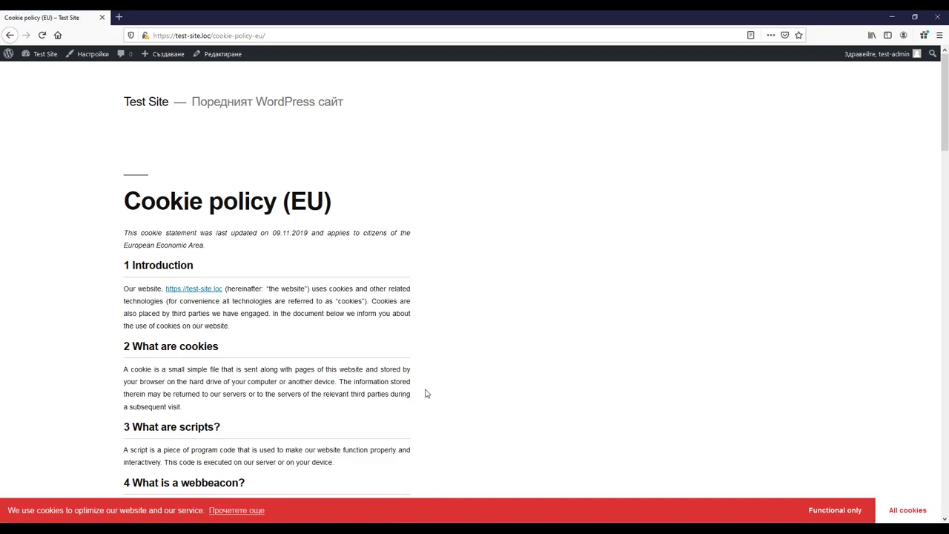
- Read through the cookie policy page, examining the placed YouTube cookie's retention period and the contact details
scroll(339, 301, down, 1)
scroll(339, 302, down, 15)
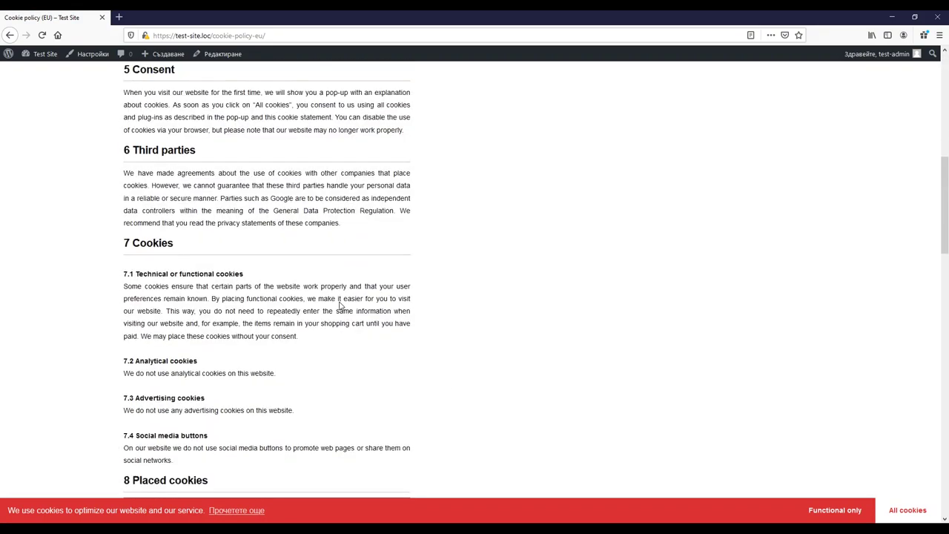
scroll(340, 304, down, 3)
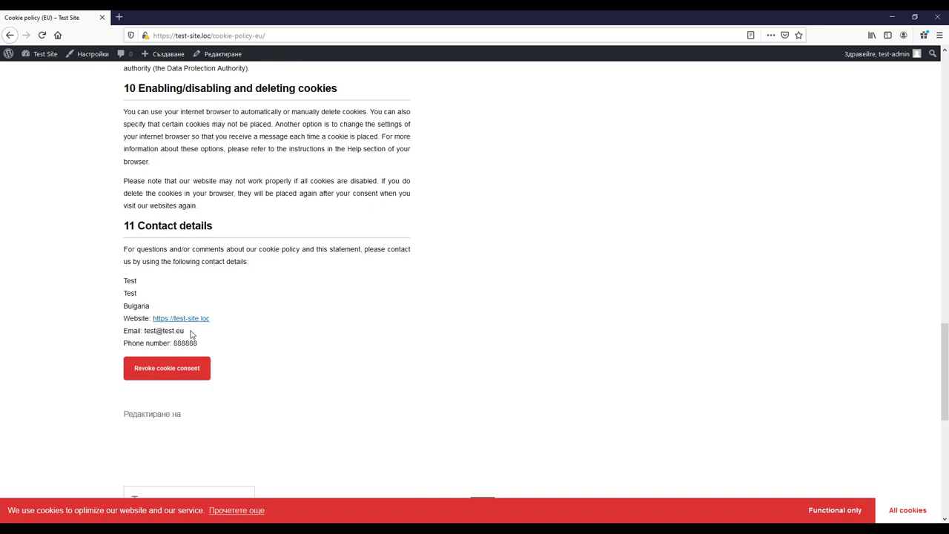
scroll(192, 330, up, 8)
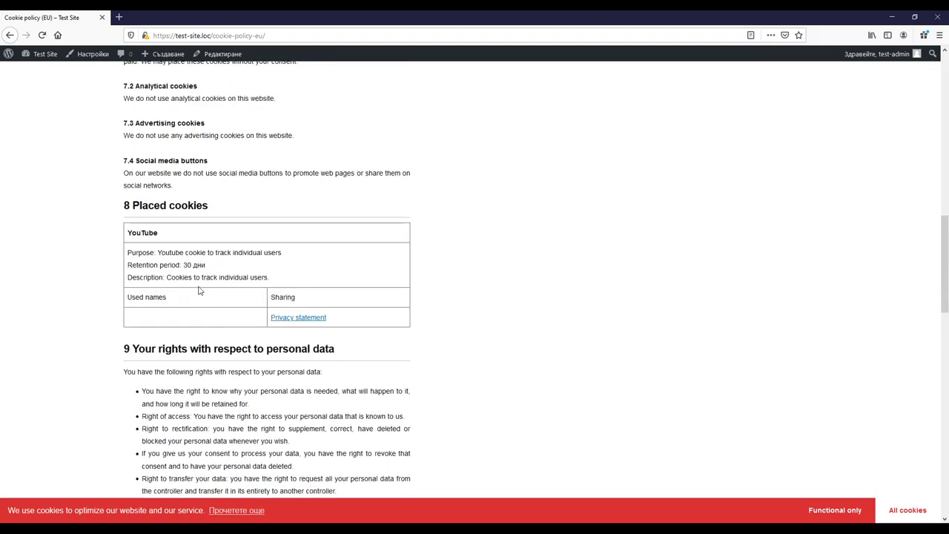
scroll(195, 324, down, 3)
scroll(193, 320, up, 2)
scroll(193, 320, up, 1)
double_click(198, 264)
scroll(382, 361, down, 6)
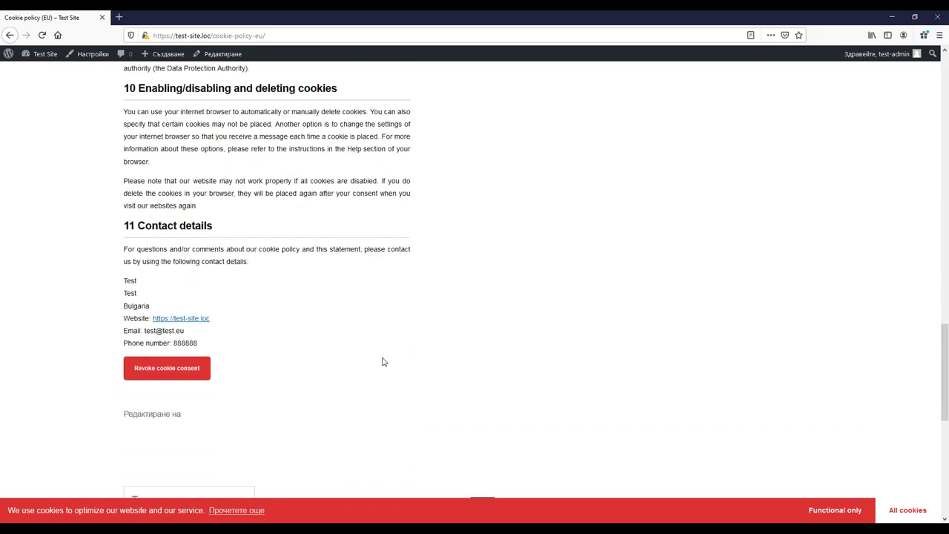
- Revoke the cookie consent on the policy page and show the site's stored cookies in the browser's storage inspector
click(148, 320)
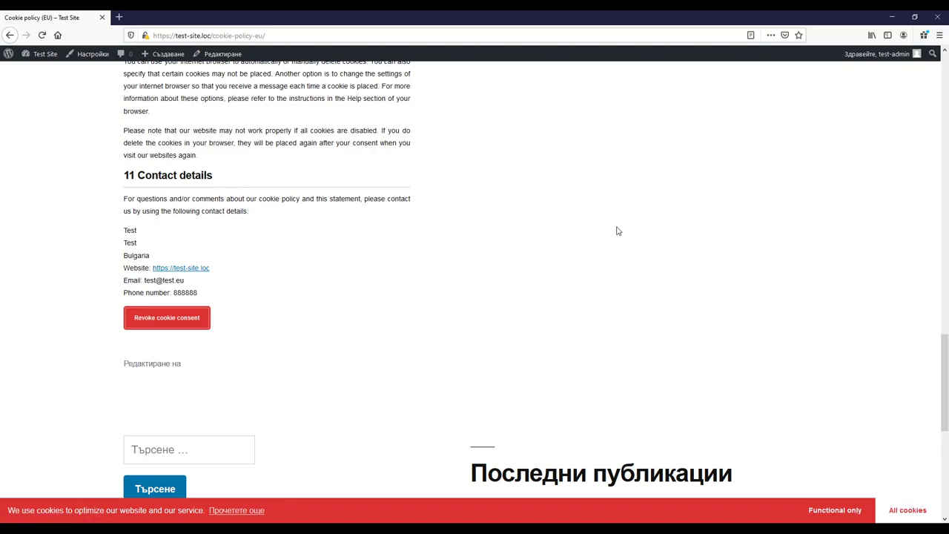
key(shift+F9)
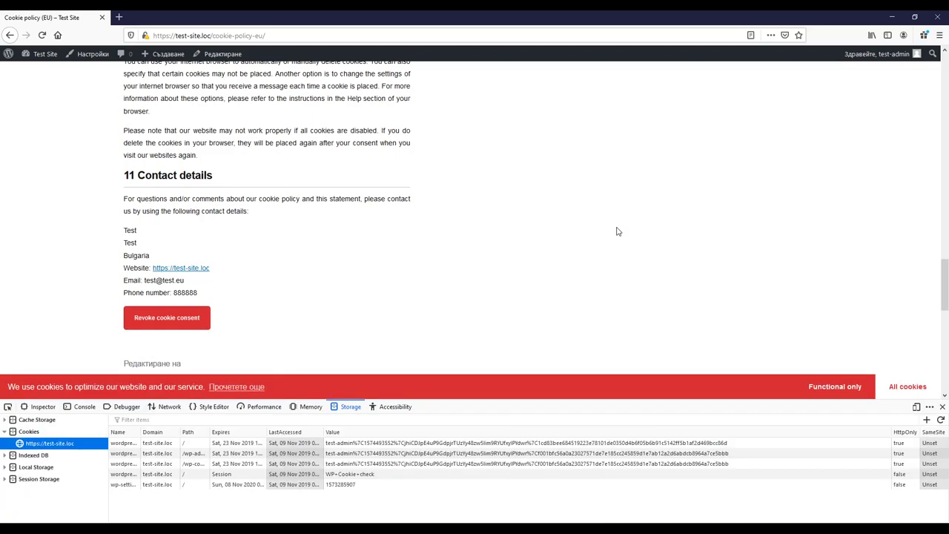
- Return to the site's front page through the admin dashboard and accept all cookies in the banner
scroll(374, 199, up, 5)
click(43, 53)
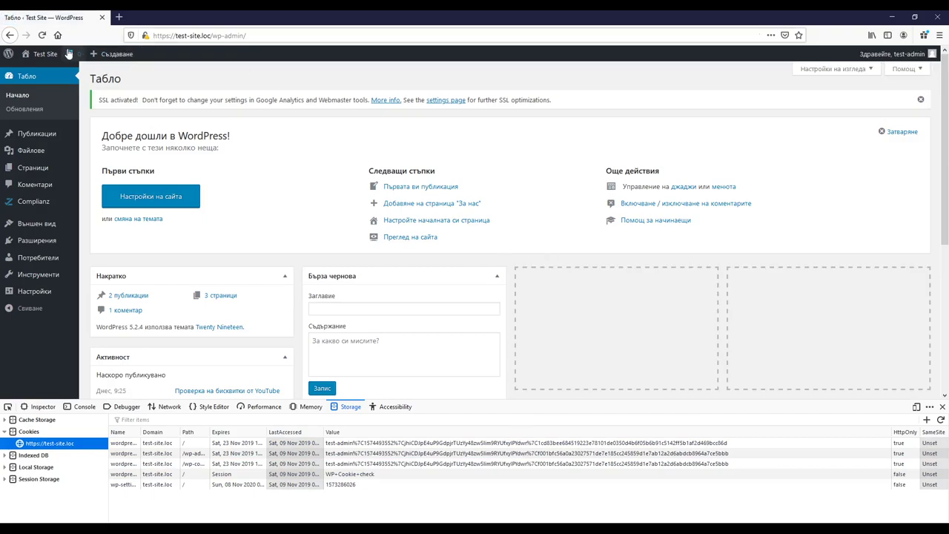
click(45, 70)
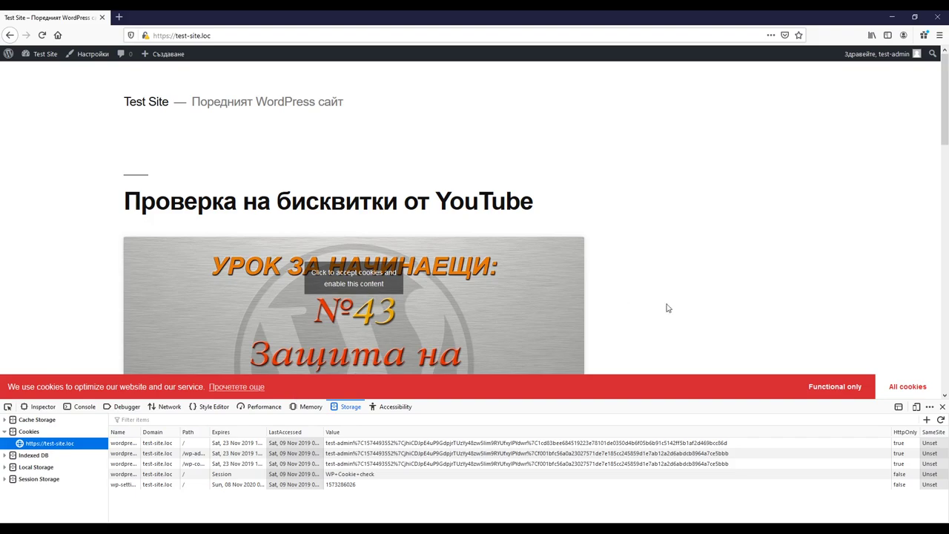
click(895, 391)
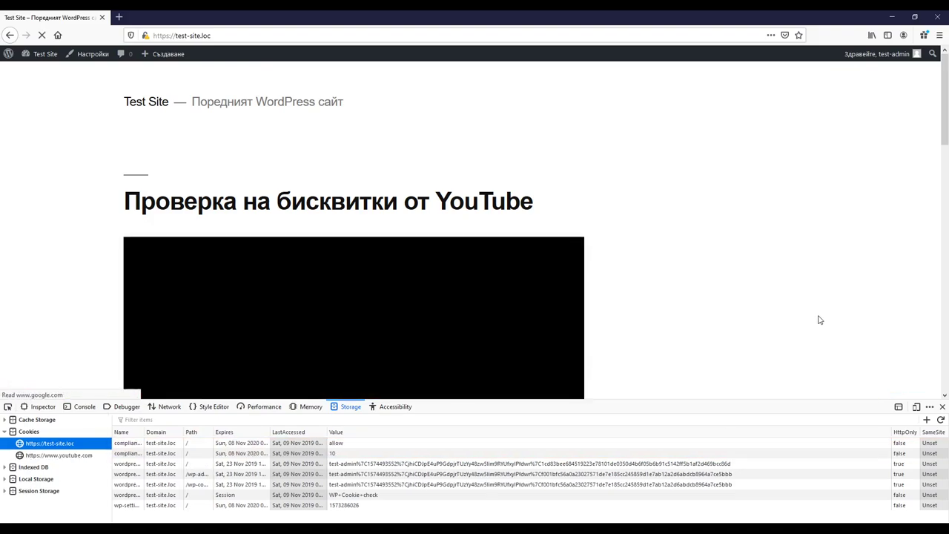